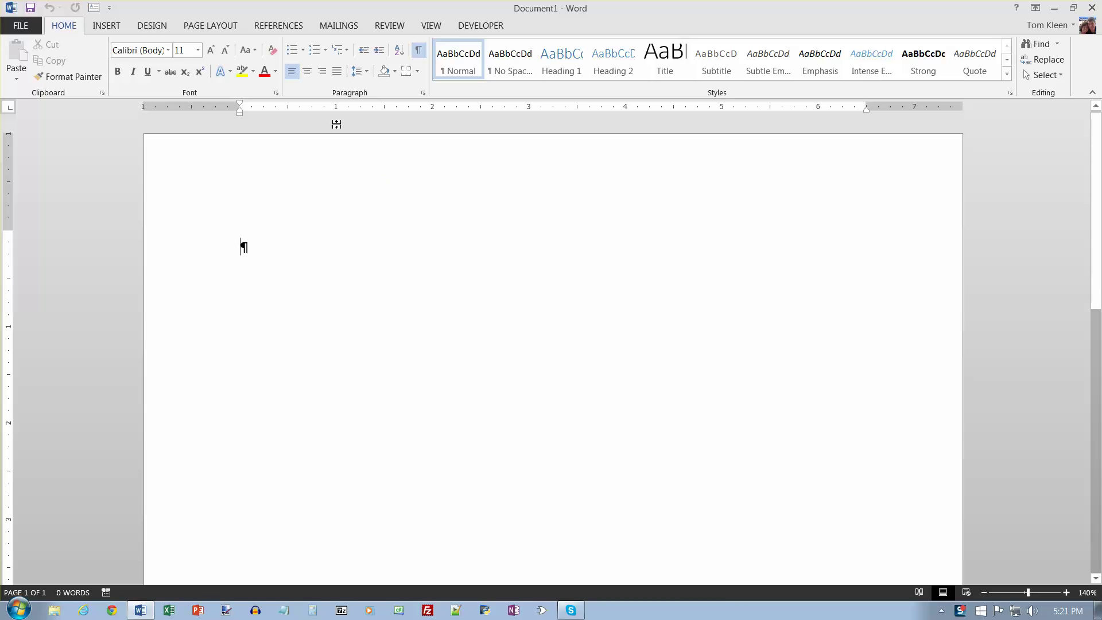
{"action": "left_click", "coordinate": [433, 28]}
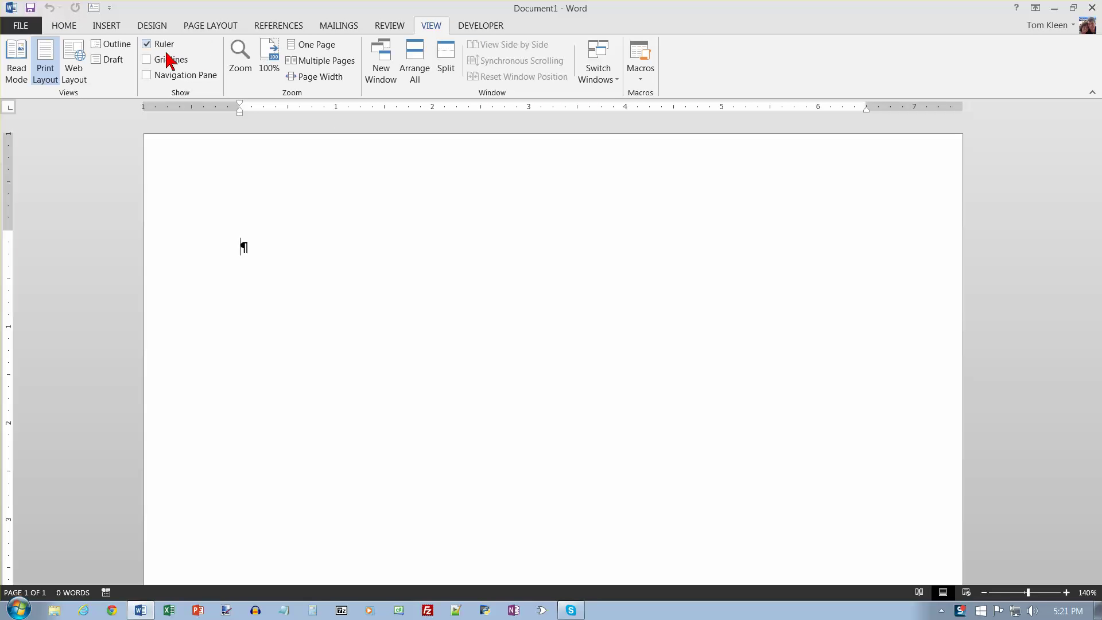
{"action": "left_click", "coordinate": [73, 29]}
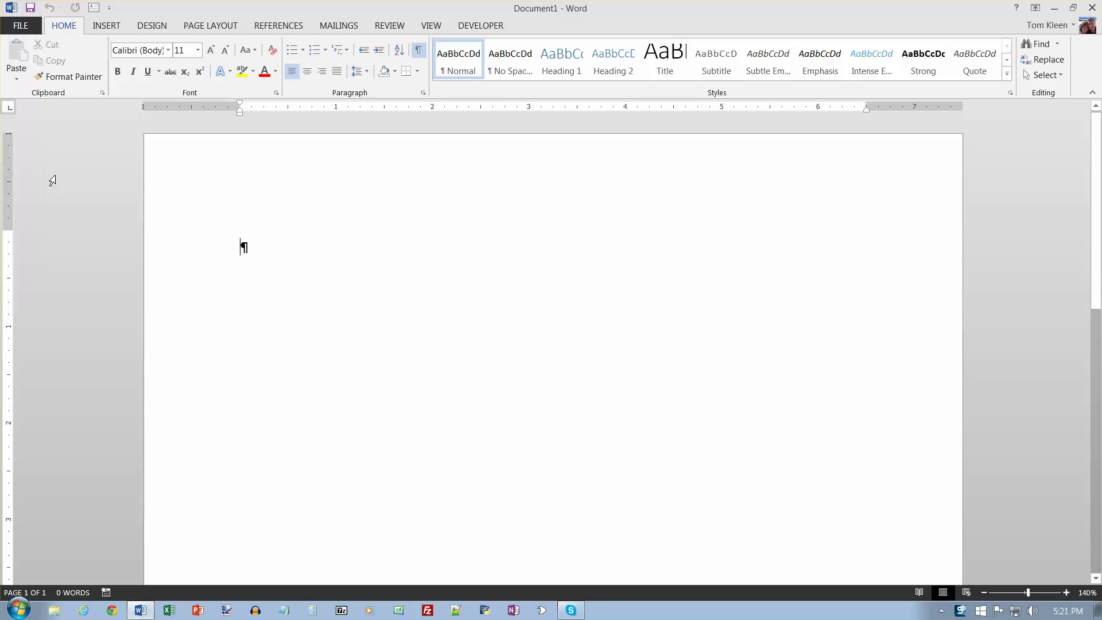
- Start saving the document under a new name in Desktop > CSC110 > w02_student_data_files
{"action": "left_click", "coordinate": [21, 26]}
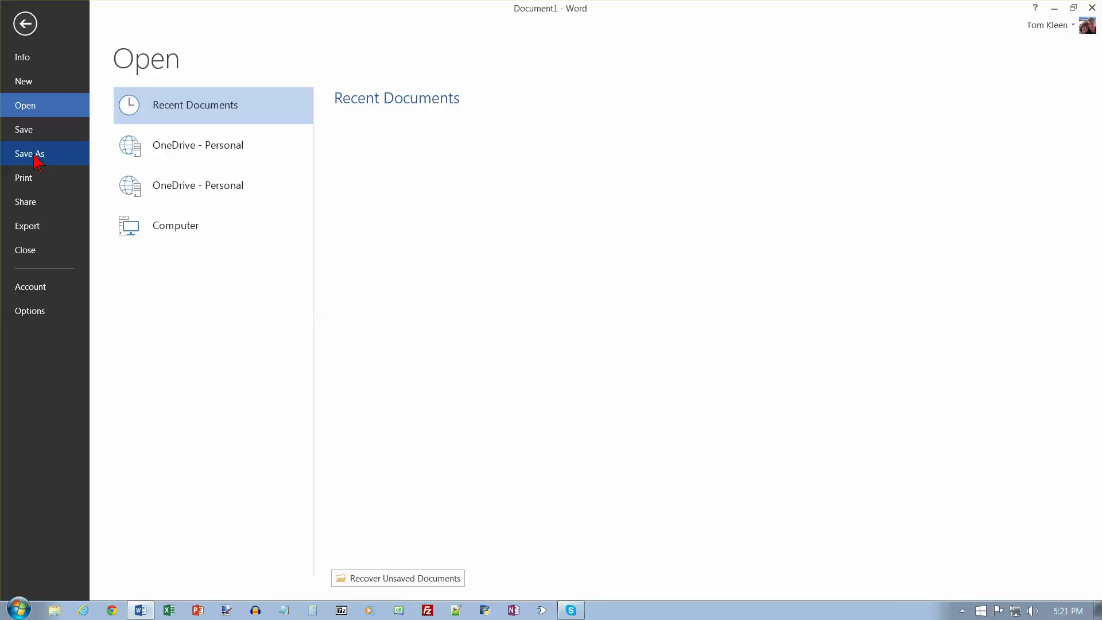
{"action": "left_click", "coordinate": [36, 156]}
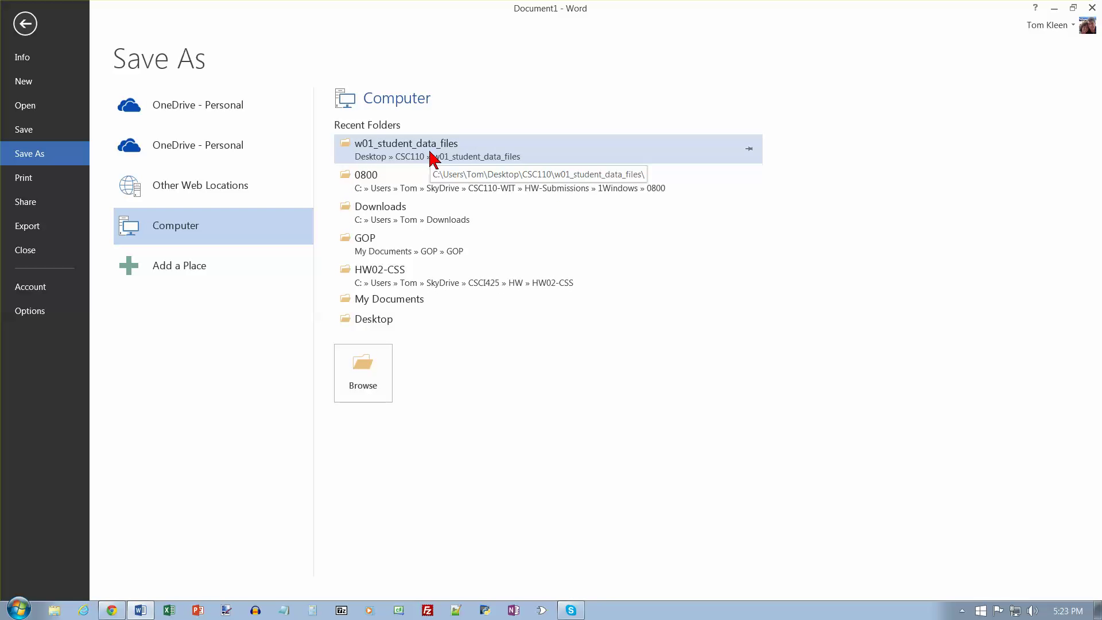
{"action": "left_click", "coordinate": [399, 320]}
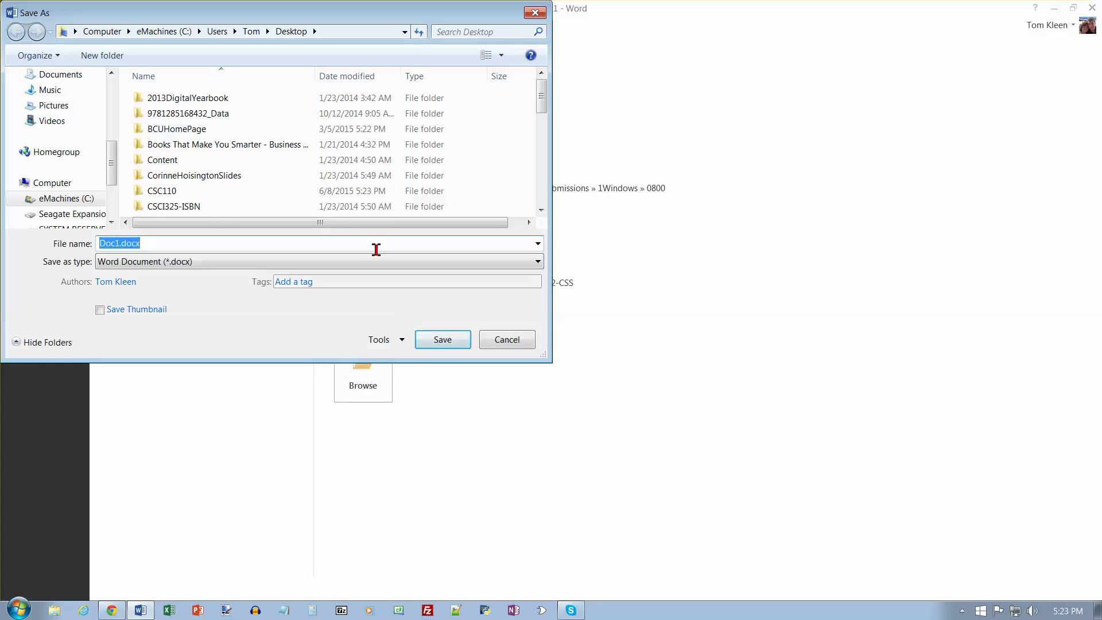
{"action": "left_click", "coordinate": [140, 196]}
{"action": "double_click", "coordinate": [140, 196]}
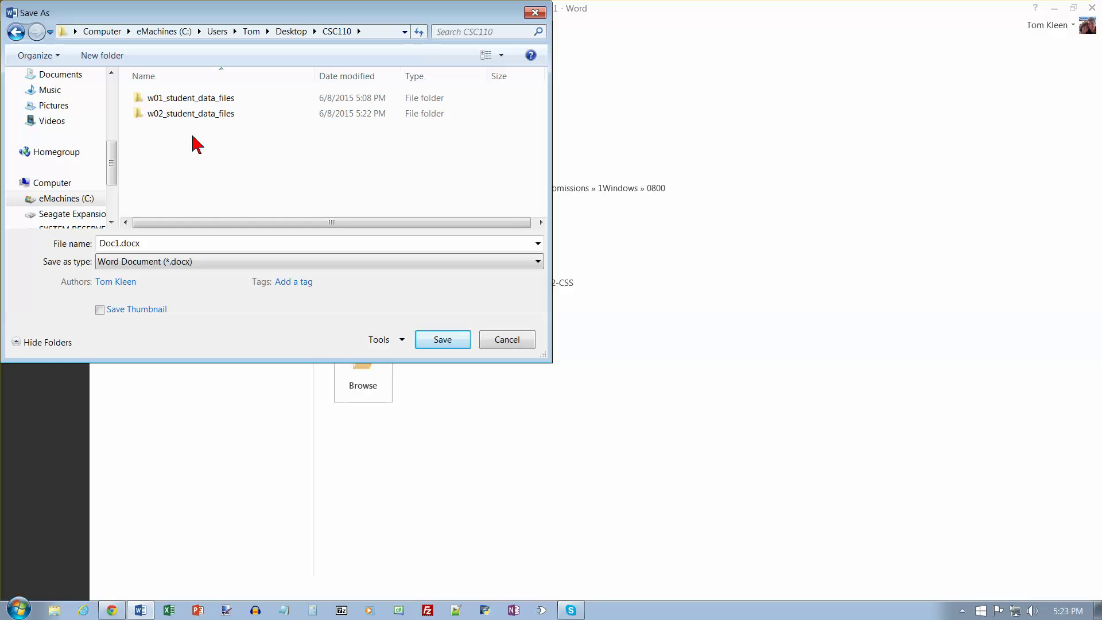
{"action": "left_click", "coordinate": [159, 115]}
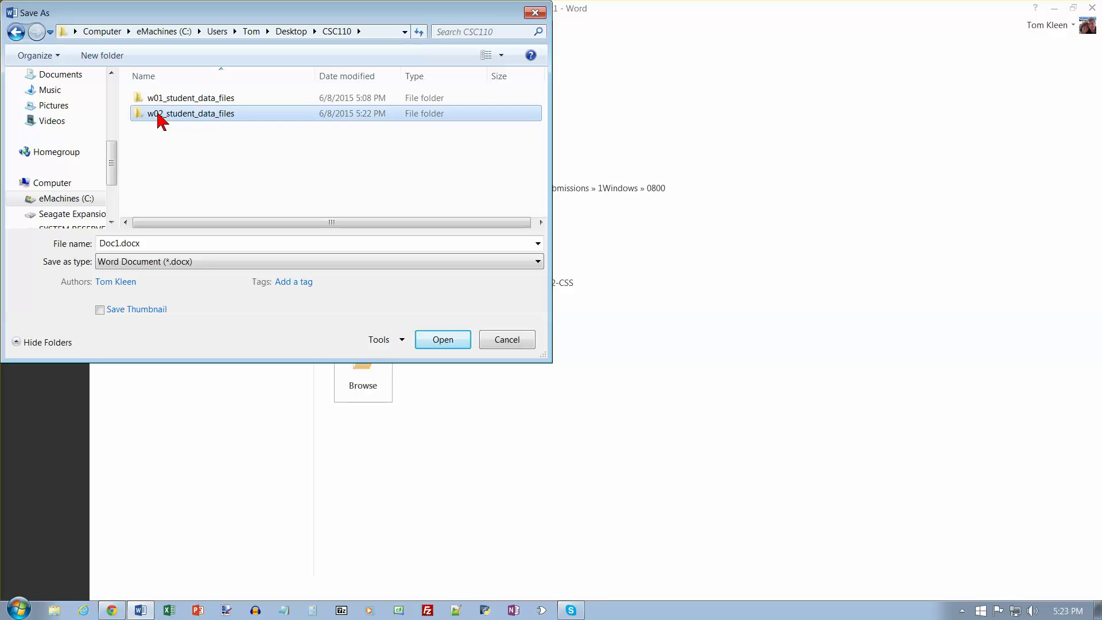
{"action": "double_click", "coordinate": [159, 117]}
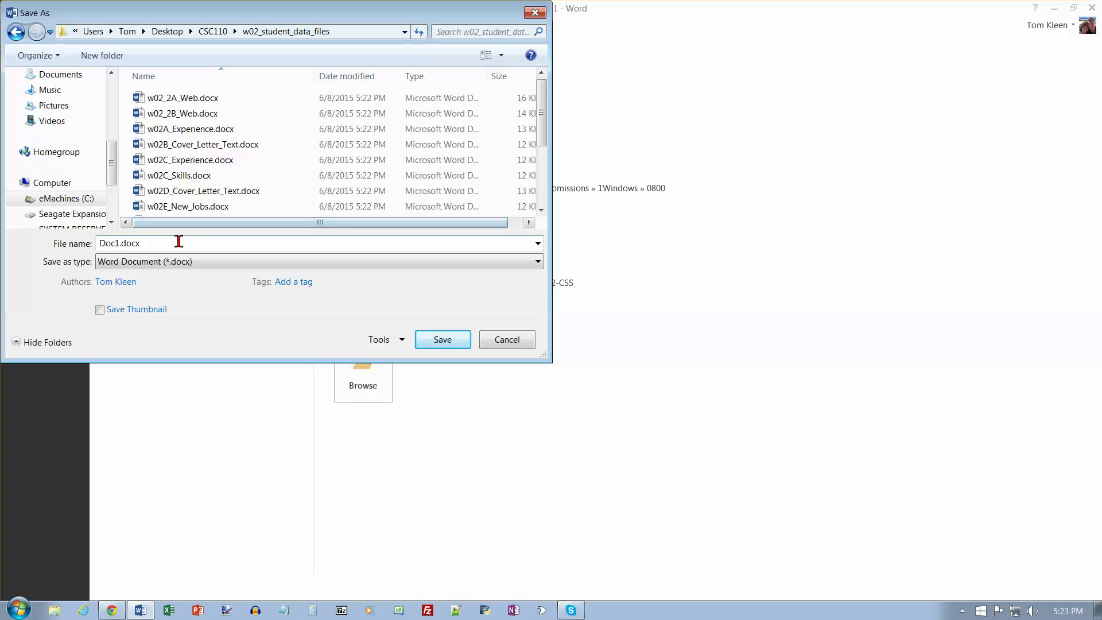
- Name the file with the author's last and first name followed by "2A Resume" and save it as a Word document
{"action": "left_click_drag", "start_coordinate": [180, 242], "coordinate": [92, 246]}
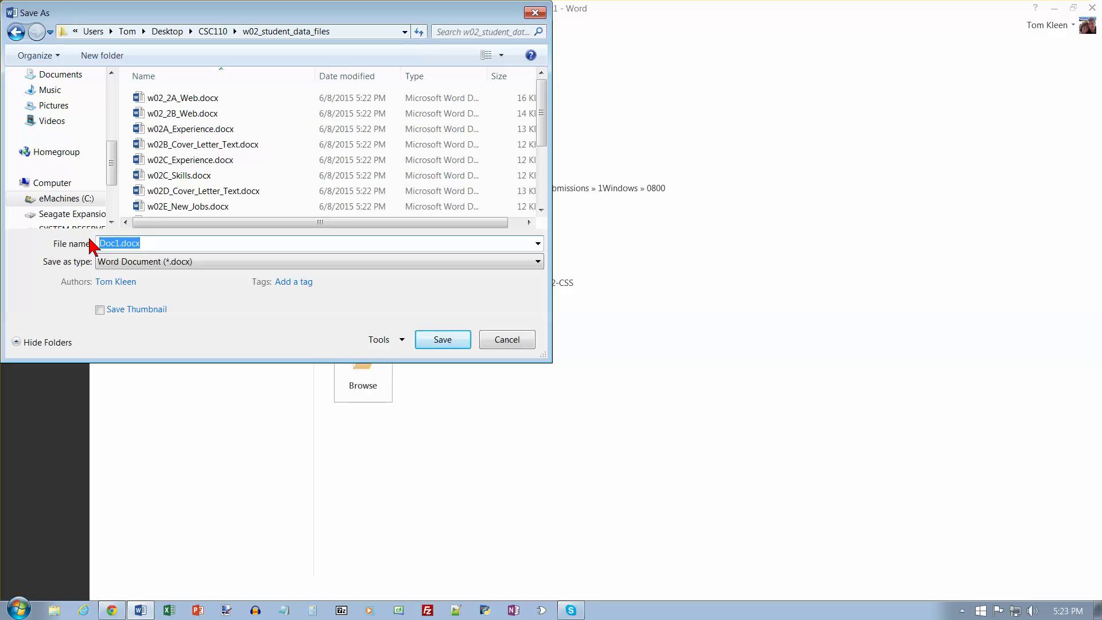
{"action": "type", "text": "Kleen Tomr"}
{"action": "key", "text": "BackSpace"}
{"action": "type", "text": "2a"}
{"action": "key", "text": "BackSpace"}
{"action": "type", "text": "A Resume"}
{"action": "key", "text": "Return"}
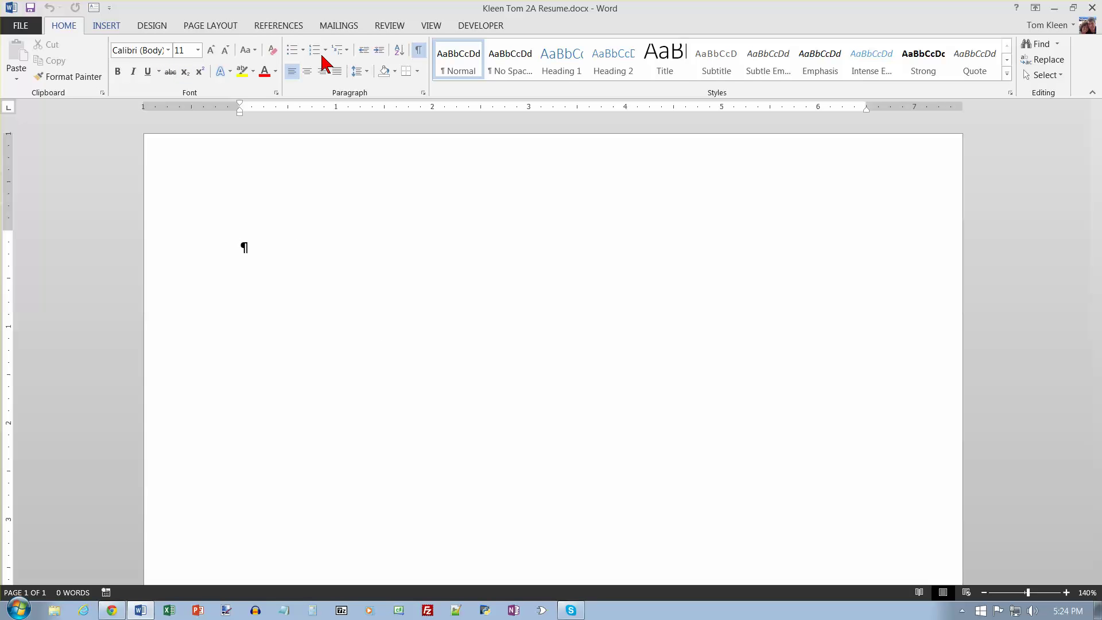
{"action": "left_click", "coordinate": [109, 27]}
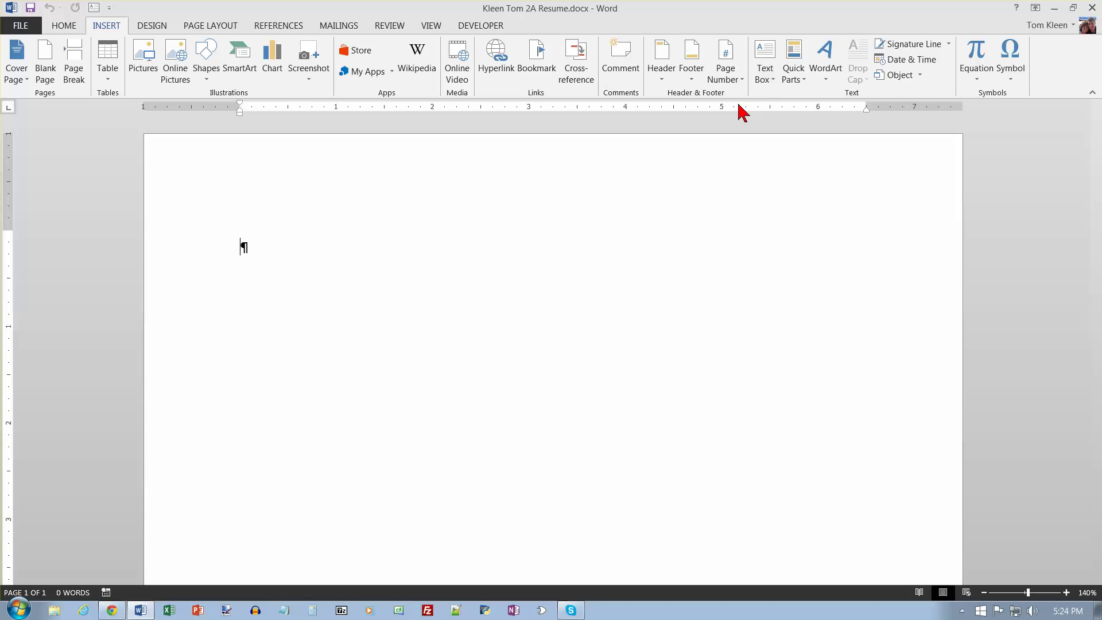
{"action": "left_click", "coordinate": [690, 78]}
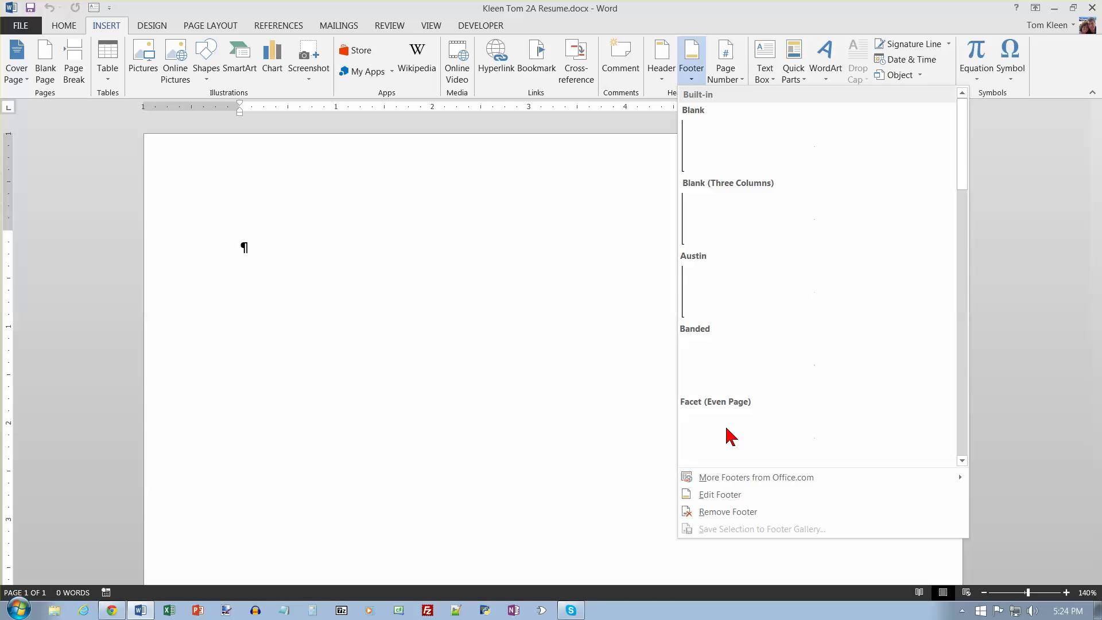
{"action": "left_click", "coordinate": [495, 454]}
{"action": "scroll", "coordinate": [489, 449], "scroll_direction": "down", "scroll_amount": 5}
{"action": "scroll", "coordinate": [489, 449], "scroll_direction": "down", "scroll_amount": 8}
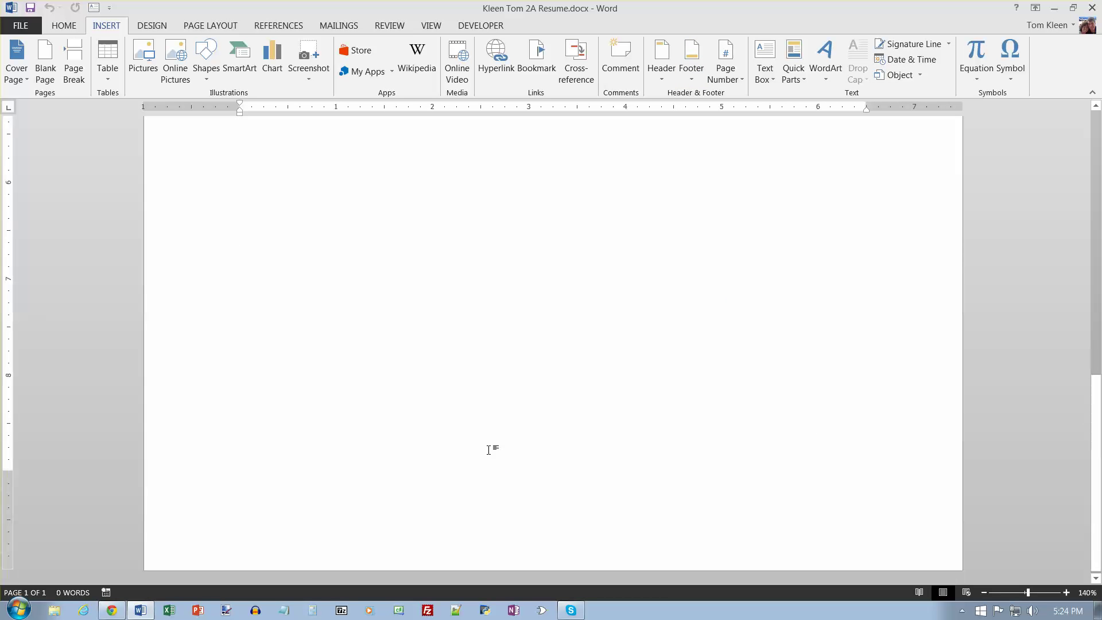
{"action": "double_click", "coordinate": [283, 530]}
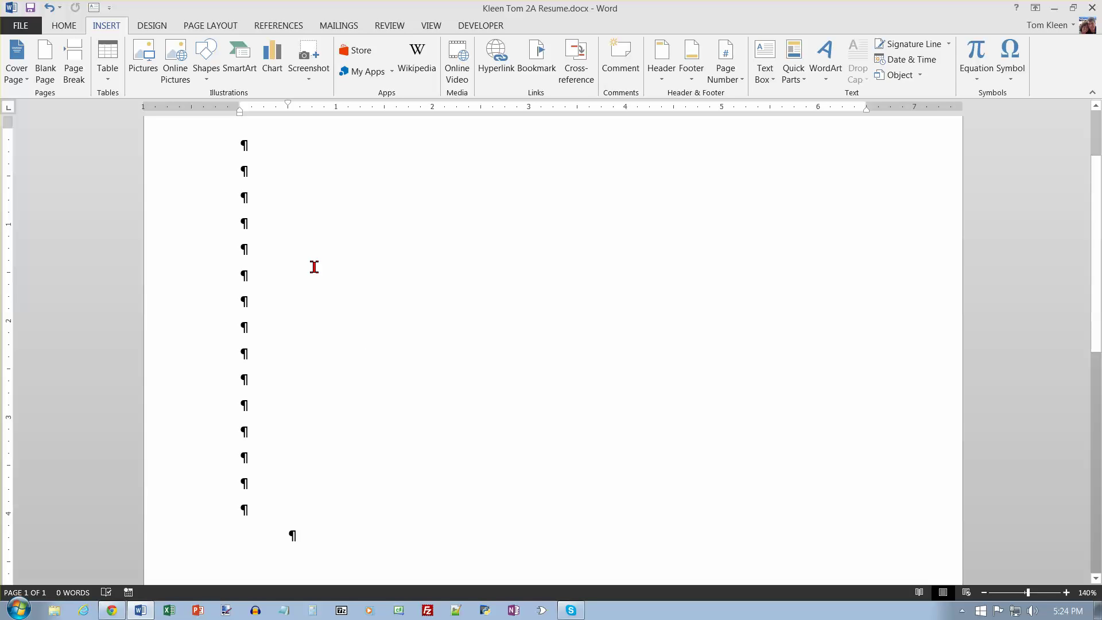
{"action": "key", "text": "ctrl+z"}
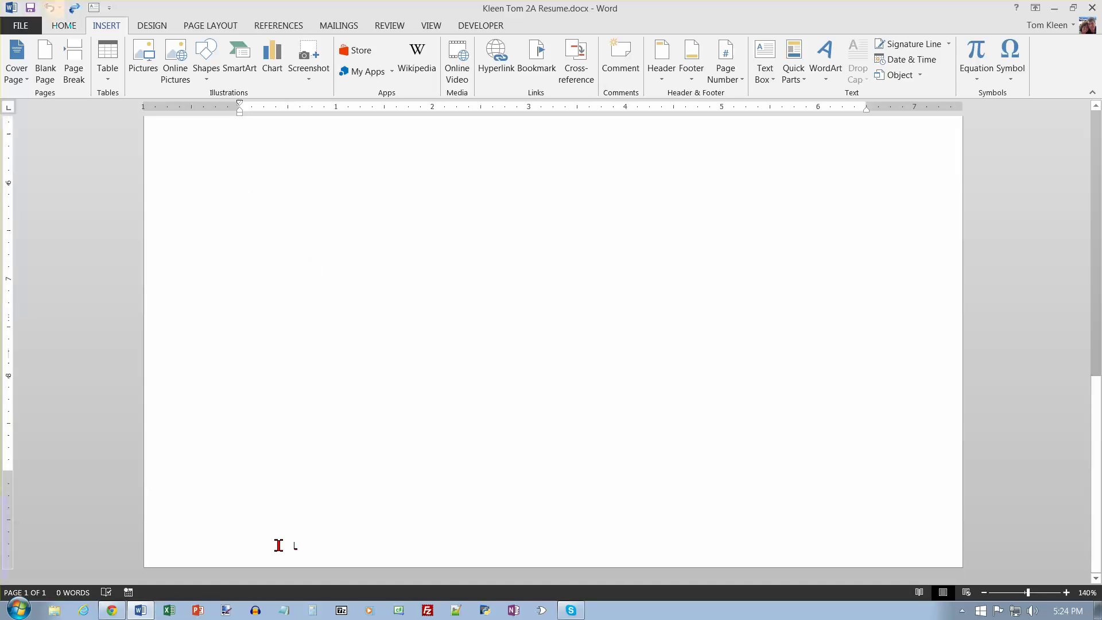
{"action": "key", "text": "ctrl+y"}
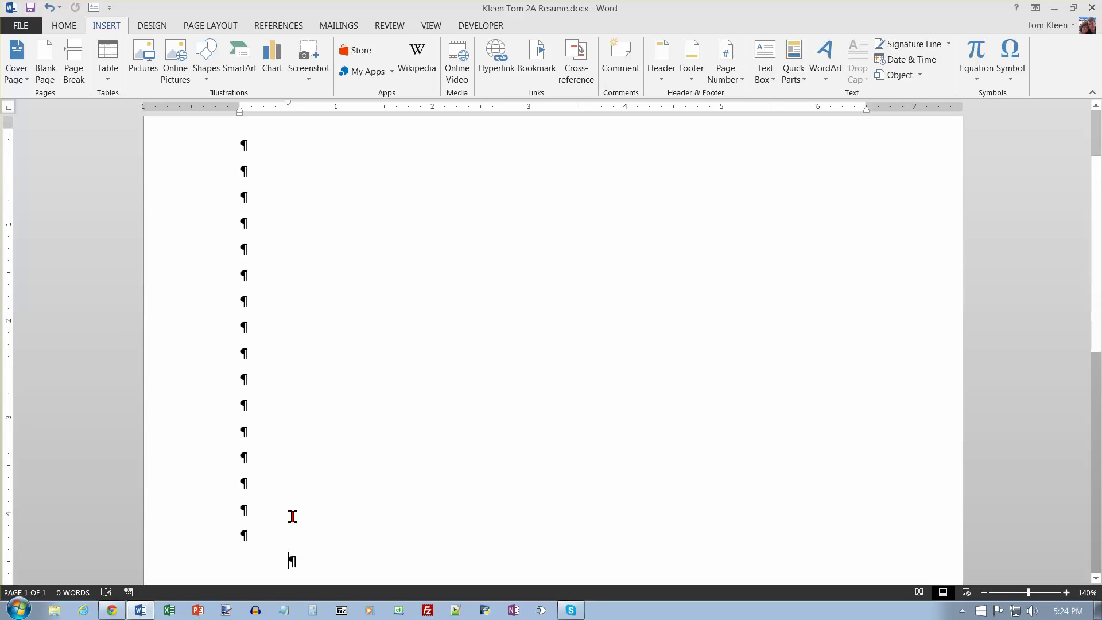
{"action": "left_click", "coordinate": [49, 7]}
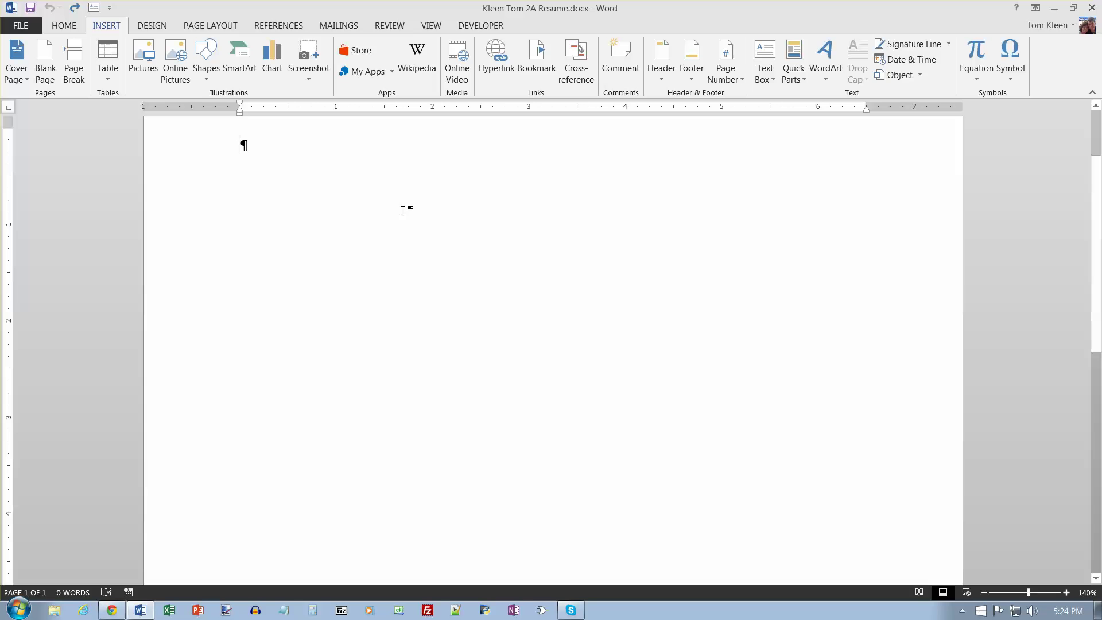
{"action": "key", "text": "ctrl+y"}
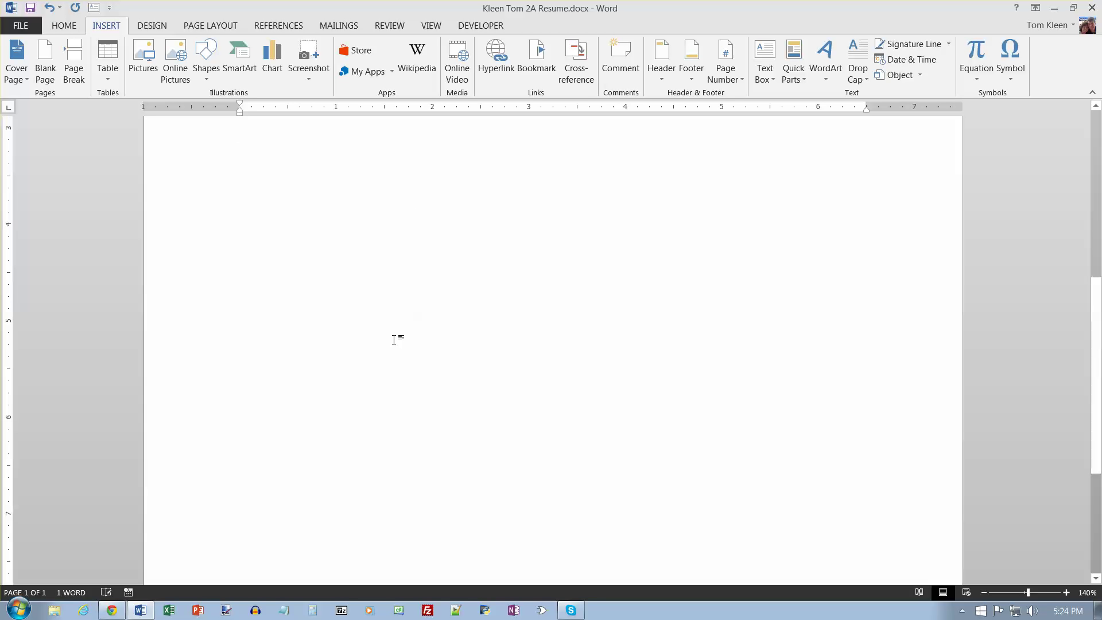
{"action": "scroll", "coordinate": [344, 354], "scroll_direction": "up", "scroll_amount": 5}
{"action": "scroll", "coordinate": [344, 364], "scroll_direction": "down", "scroll_amount": 10}
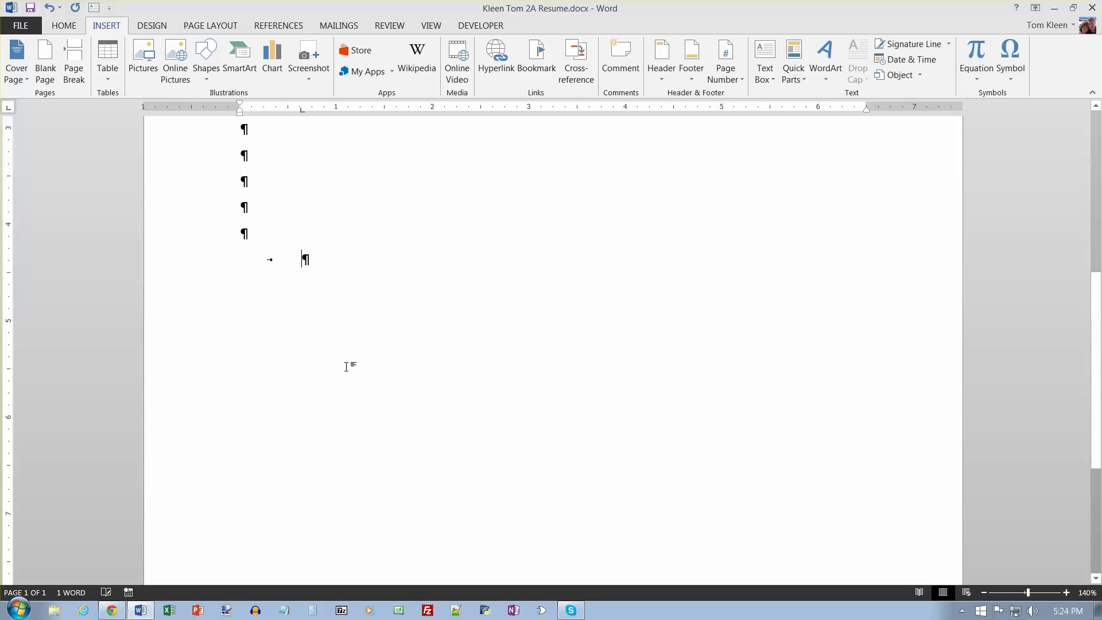
{"action": "scroll", "coordinate": [304, 552], "scroll_direction": "up", "scroll_amount": 10}
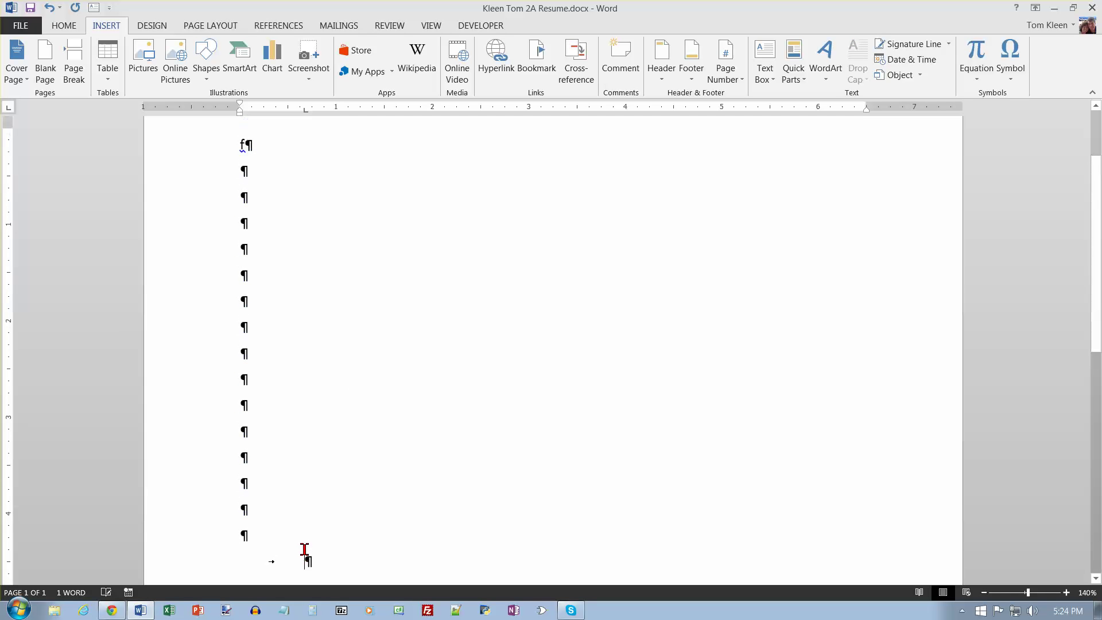
{"action": "key", "text": "ctrl+z"}
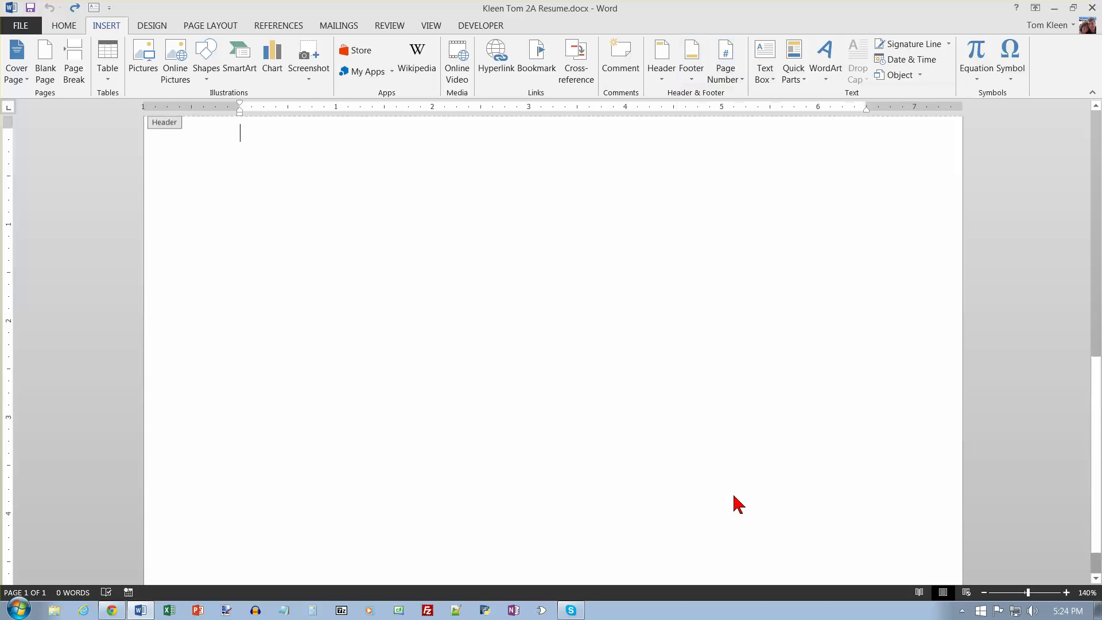
- Insert the File Name field in the page footer and return to the document body
{"action": "scroll", "coordinate": [738, 492], "scroll_direction": "down", "scroll_amount": 5}
{"action": "double_click", "coordinate": [514, 425]}
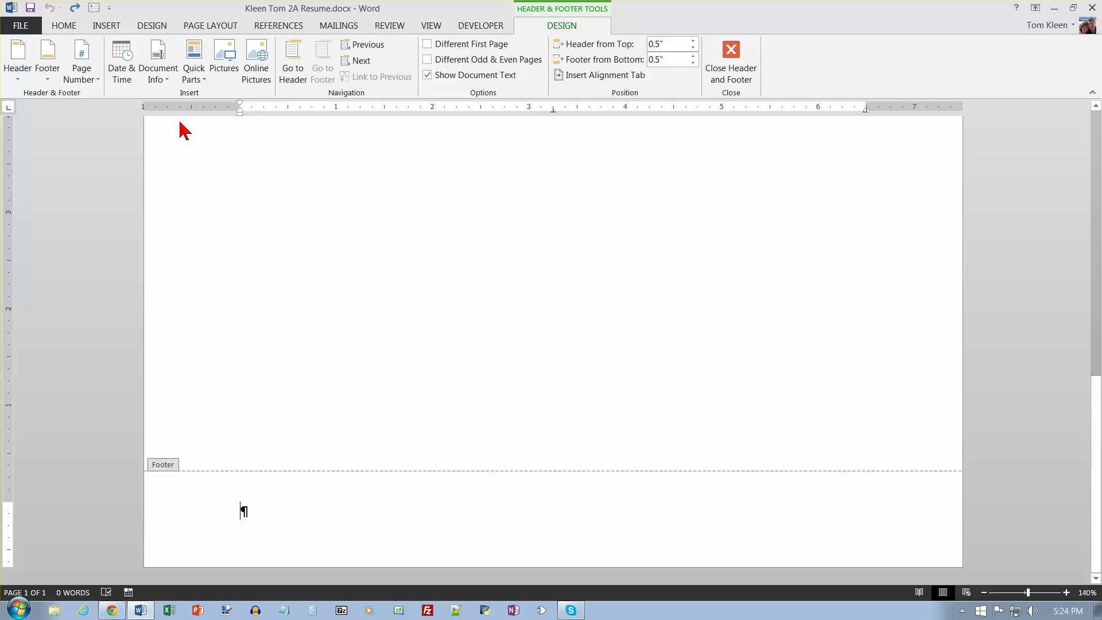
{"action": "left_click", "coordinate": [167, 81]}
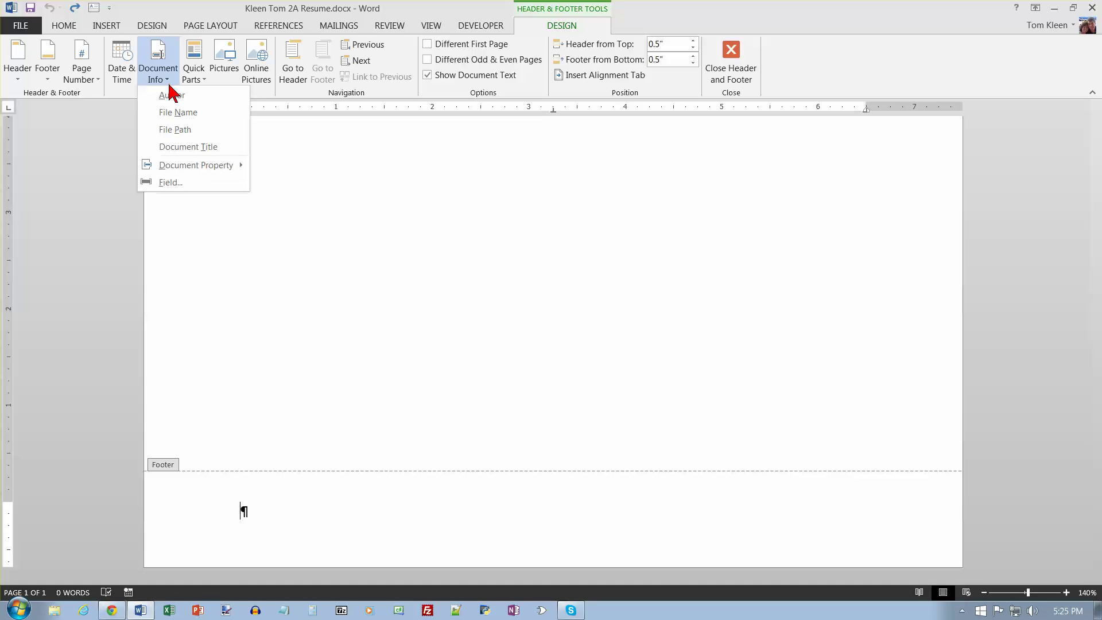
{"action": "left_click", "coordinate": [178, 112]}
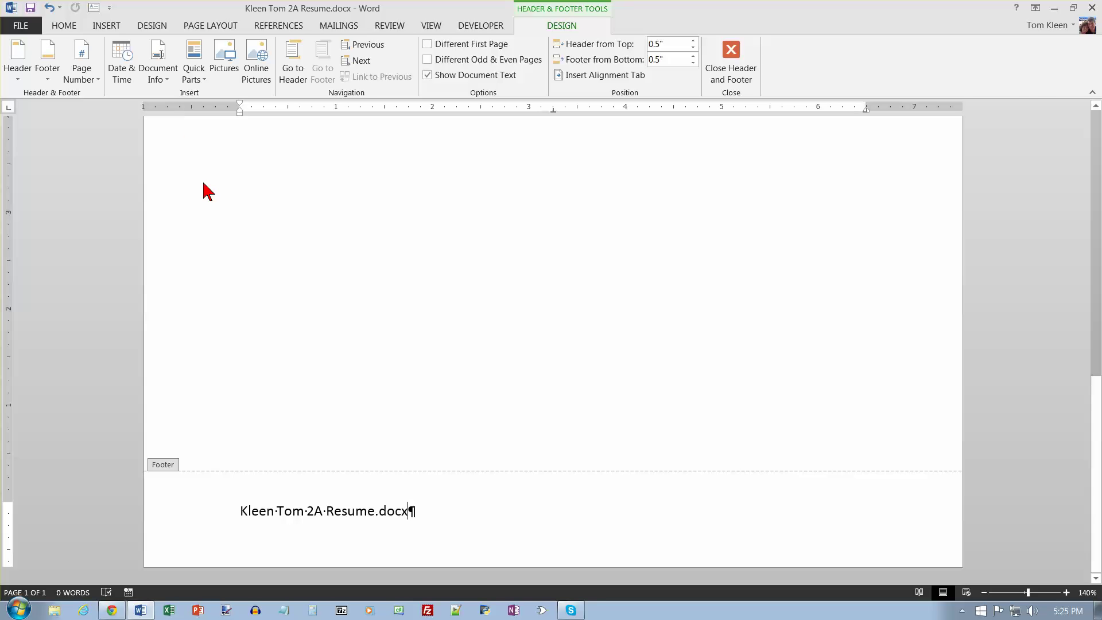
{"action": "double_click", "coordinate": [285, 188]}
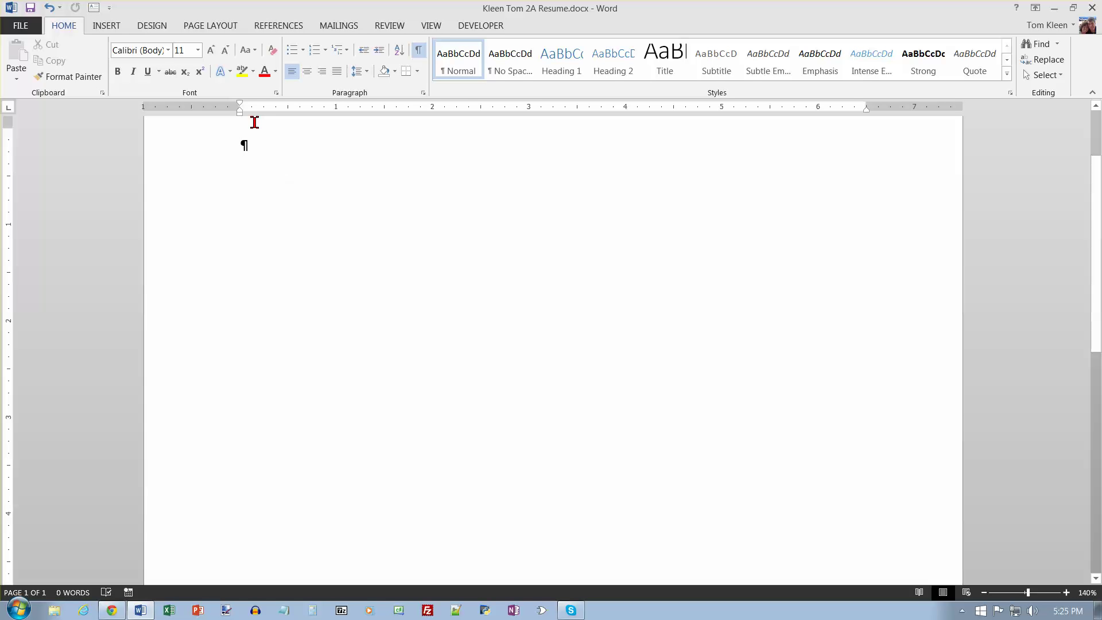
- Insert a table with two columns and four rows at the start of the document body
{"action": "left_click", "coordinate": [109, 27]}
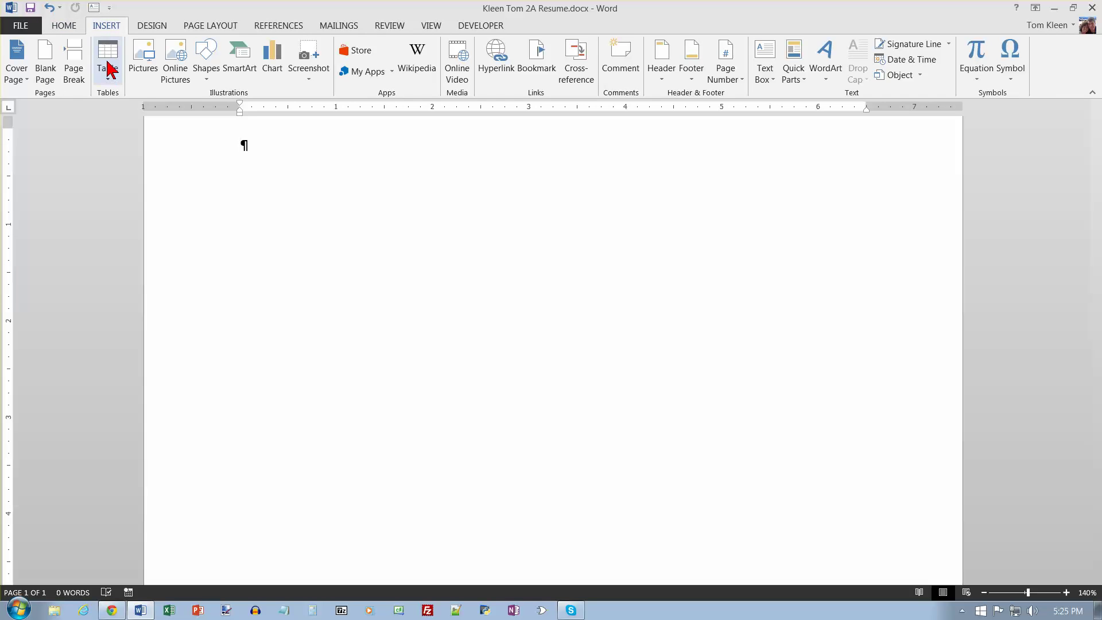
{"action": "left_click", "coordinate": [111, 80]}
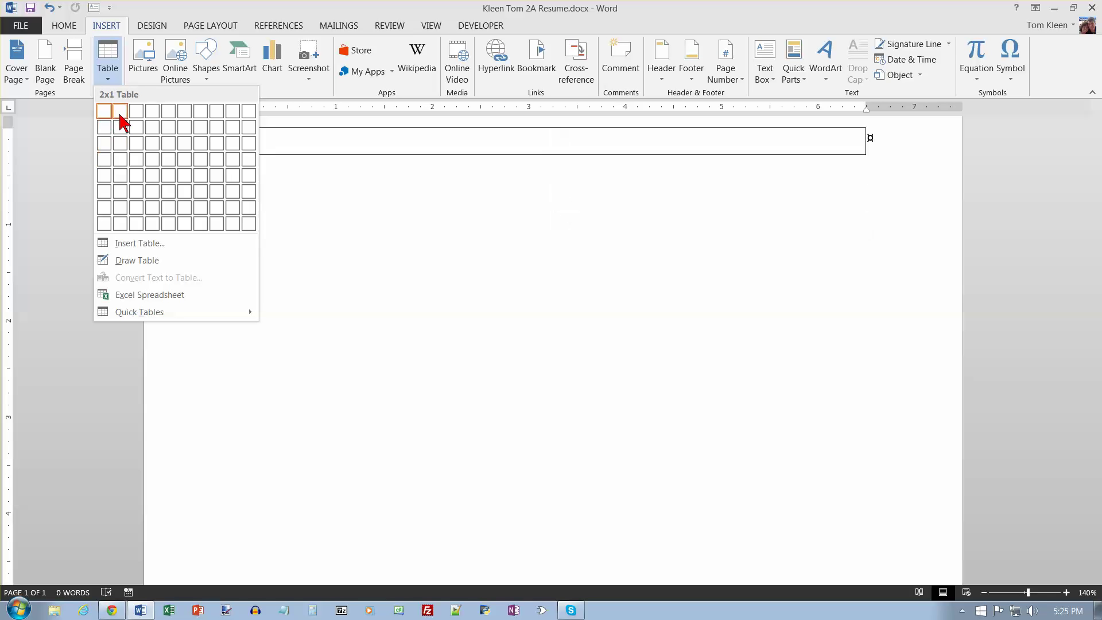
{"action": "left_click", "coordinate": [121, 163]}
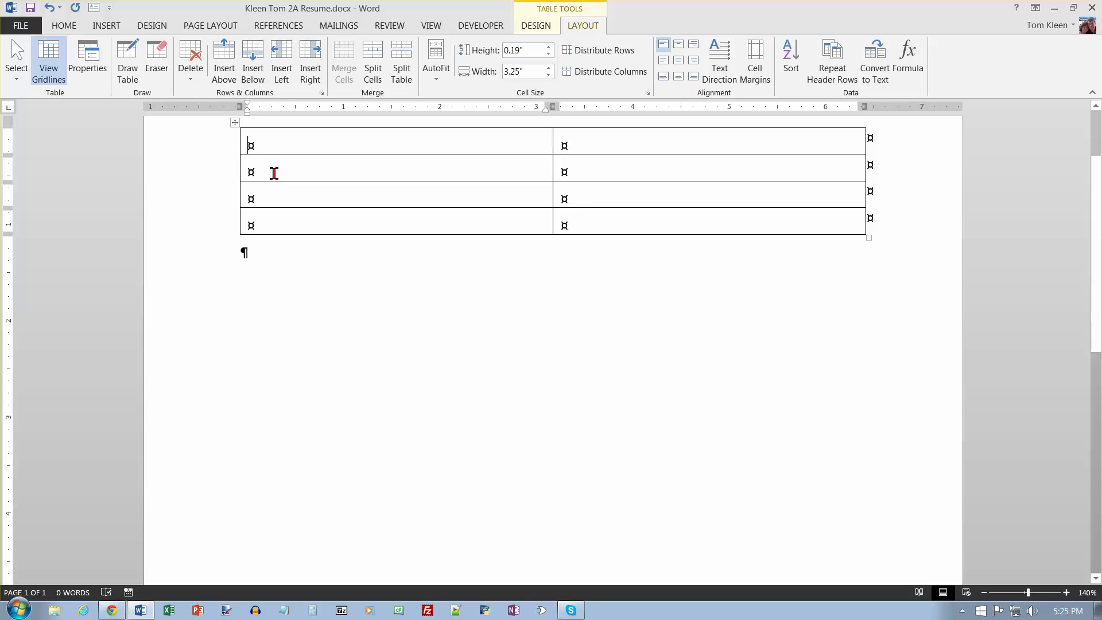
{"action": "scroll", "coordinate": [270, 147], "scroll_direction": "up", "scroll_amount": 3}
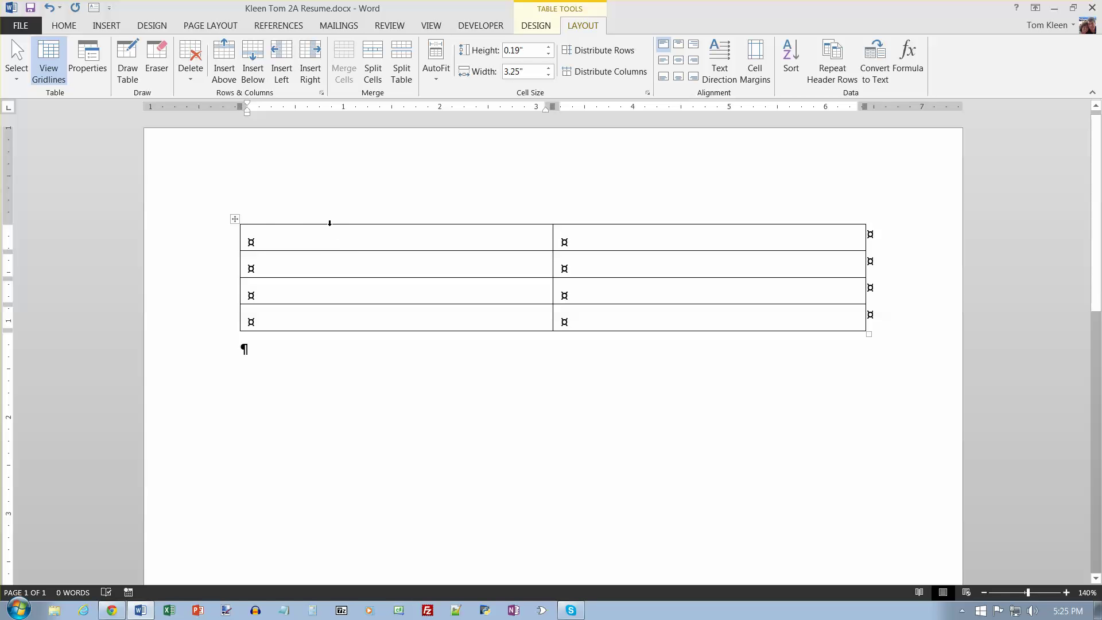
{"action": "left_click", "coordinate": [542, 25]}
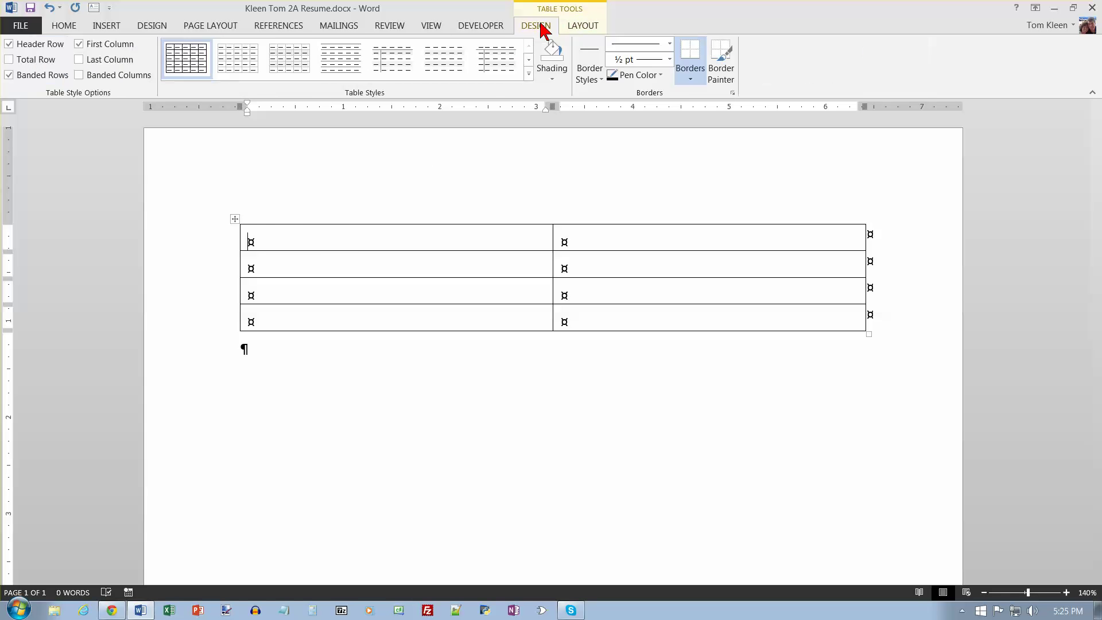
{"action": "left_click", "coordinate": [583, 29]}
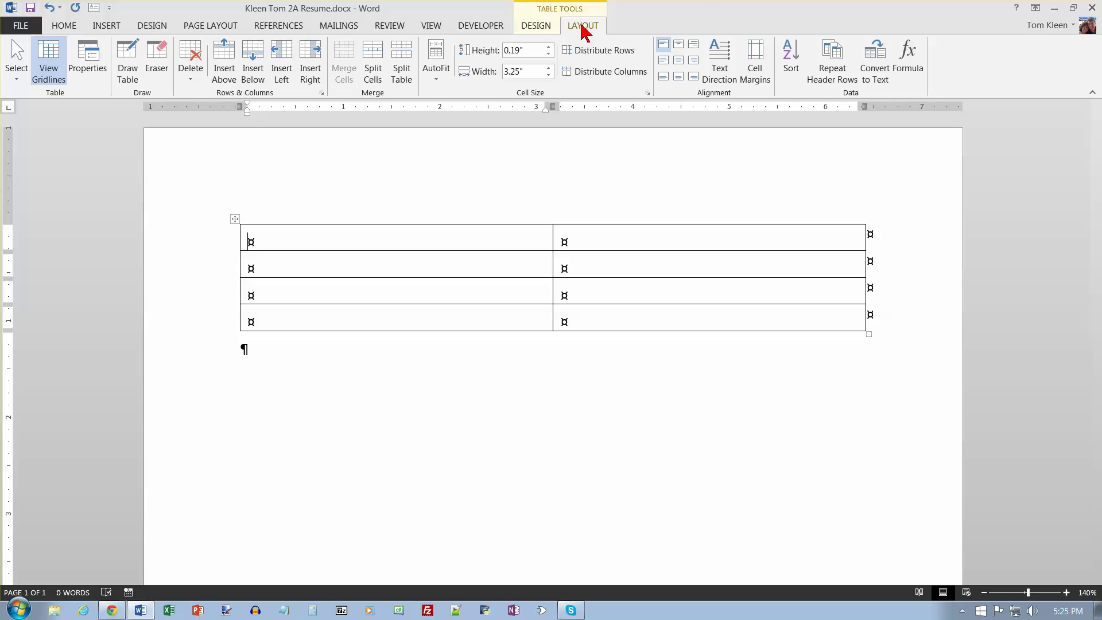
{"action": "left_click", "coordinate": [547, 28]}
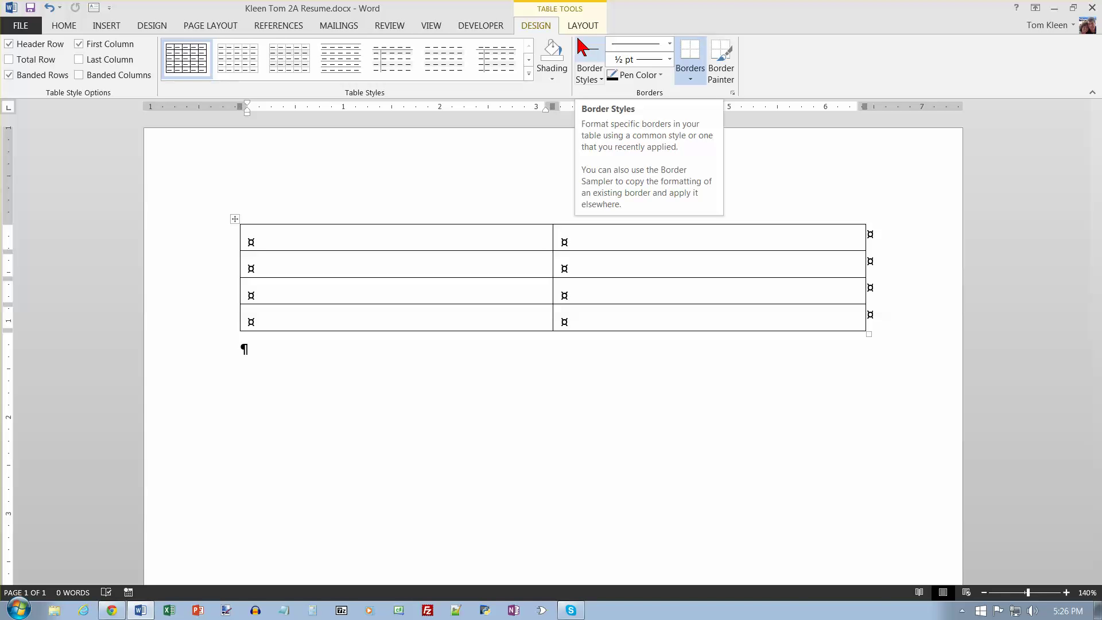
- Save the document, enter OBJECTIVE in the table's first cell and move to the second cell of that row
{"action": "left_click", "coordinate": [31, 8]}
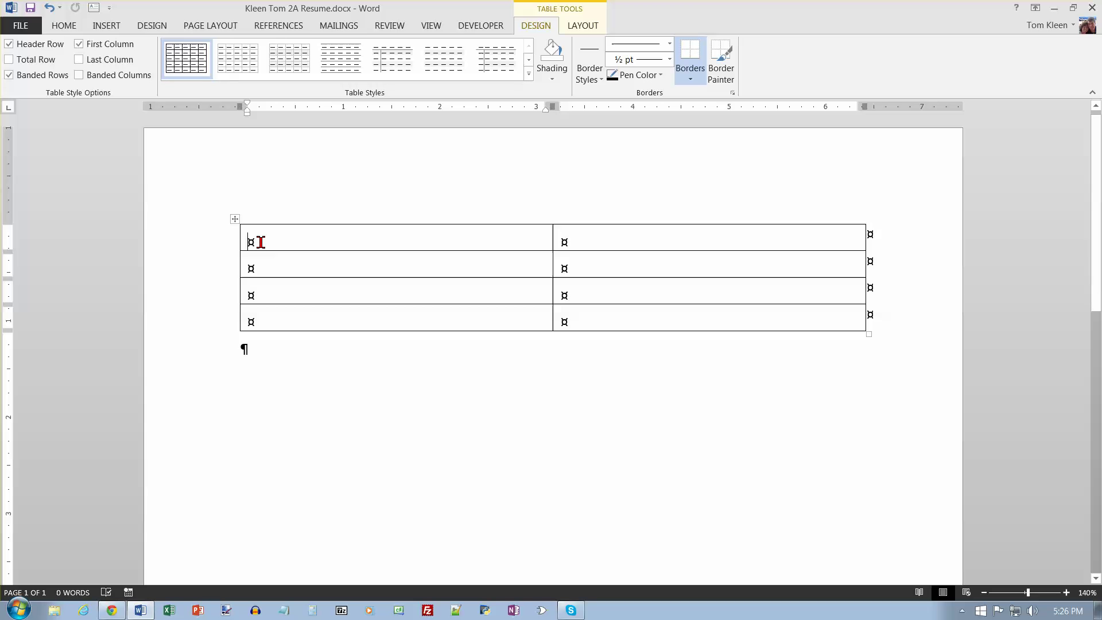
{"action": "type", "text": "OBJECTIV"}
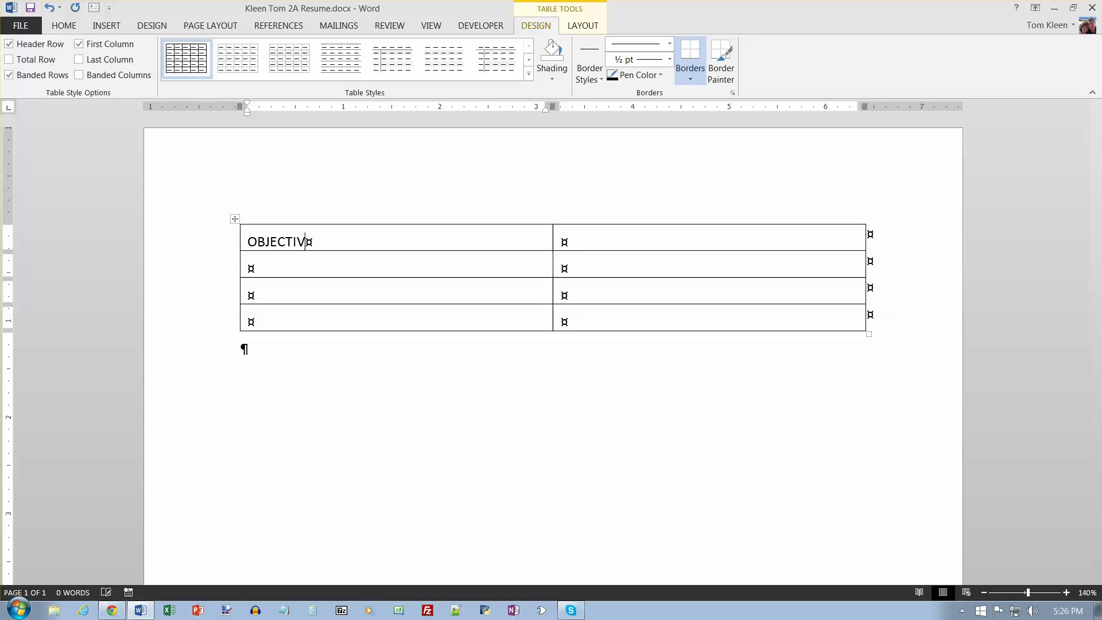
{"action": "type", "text": "E"}
{"action": "key", "text": "Tab"}
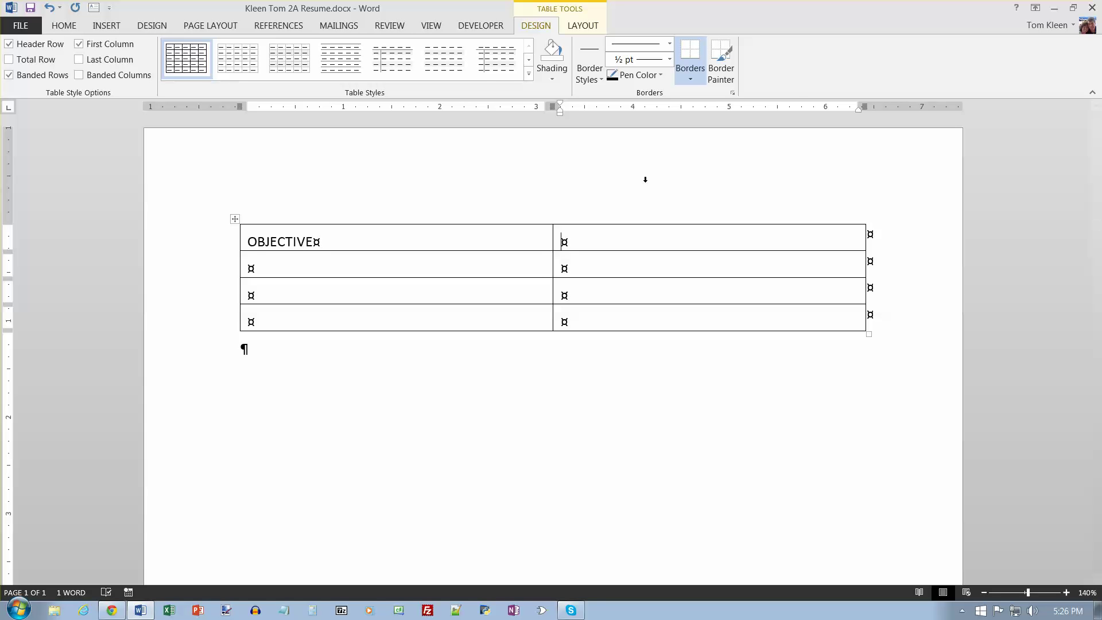
- Enter "Technology writing and editing position in the robotics industry, using research and advanced editing skills to communicate with customers." as the OBJECTIVE text
{"action": "type", "text": "Technology writing"}
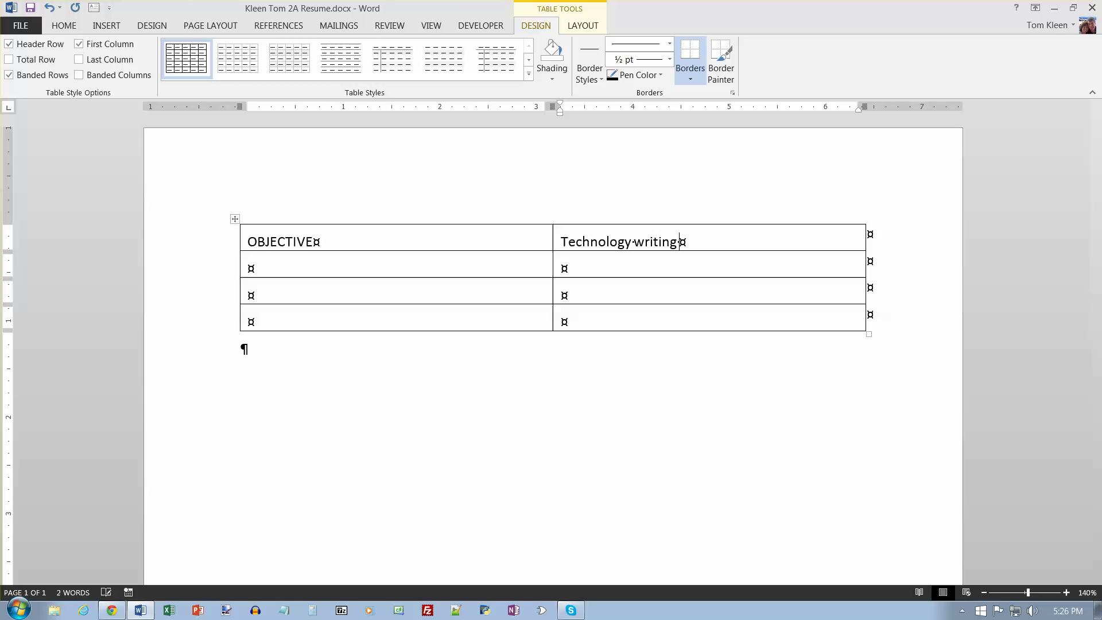
{"action": "type", "text": " and editing position in the robotoic"}
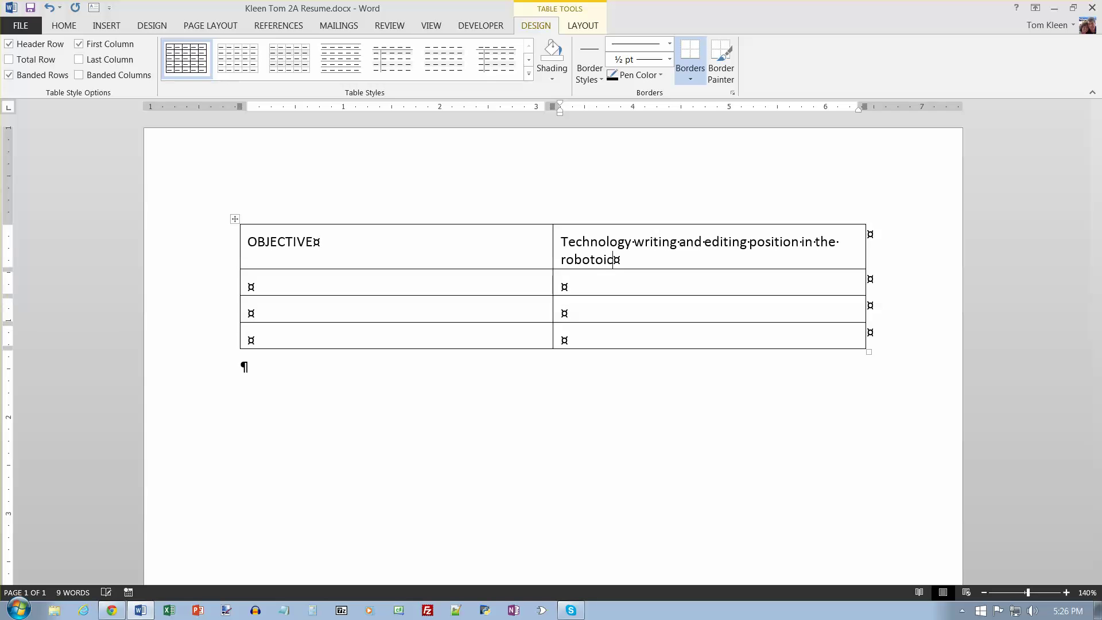
{"action": "key", "text": "BackSpace"}
{"action": "key", "text": "BackSpace"}
{"action": "key", "text": "BackSpace"}
{"action": "type", "text": "ics industry, using research "}
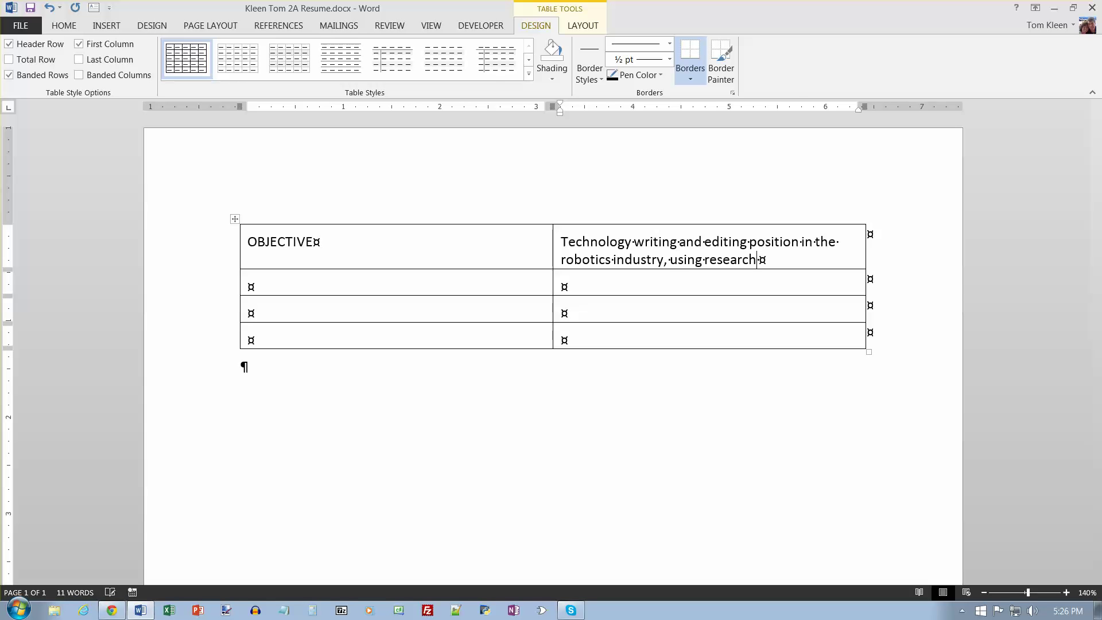
{"action": "type", "text": "and advanced "}
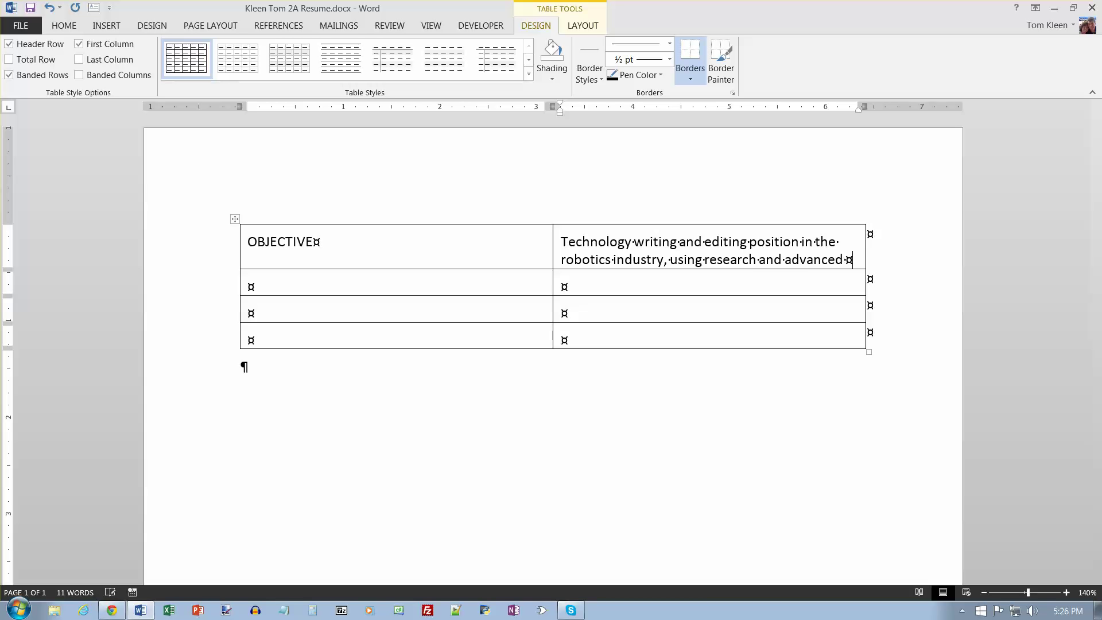
{"action": "type", "text": "editing "}
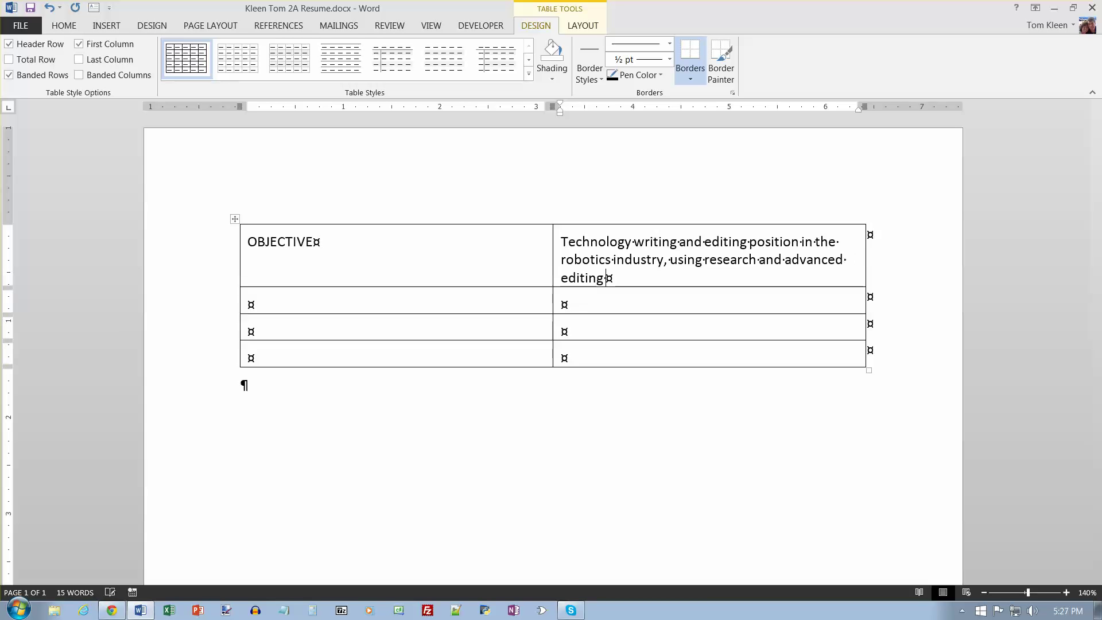
{"action": "type", "text": "skills to "}
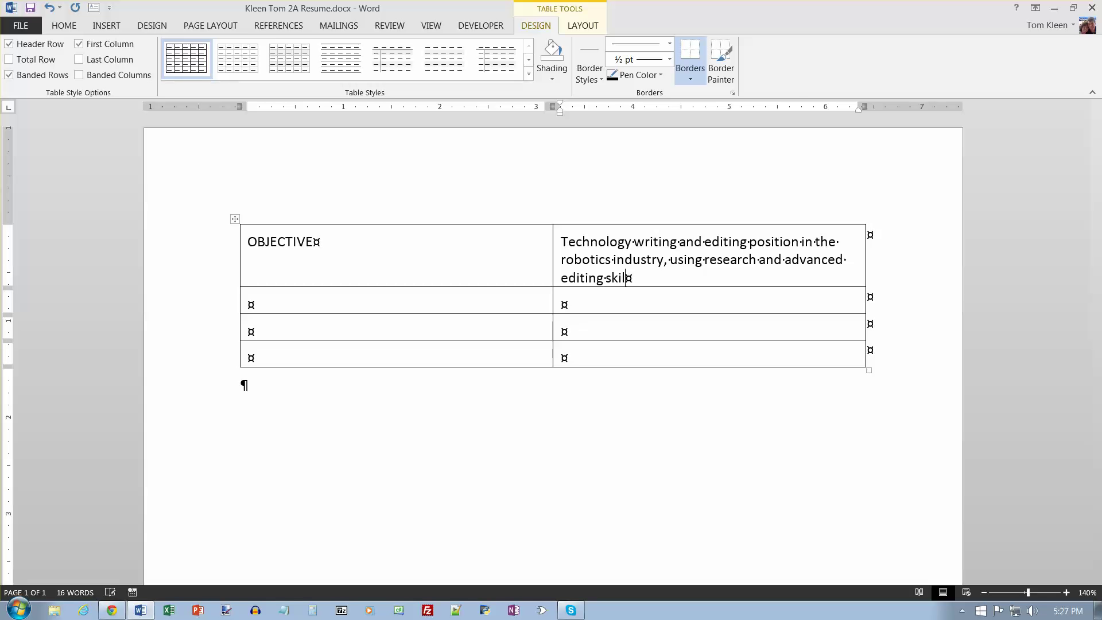
{"action": "type", "text": "communi"}
{"action": "type", "text": "cate with customers."}
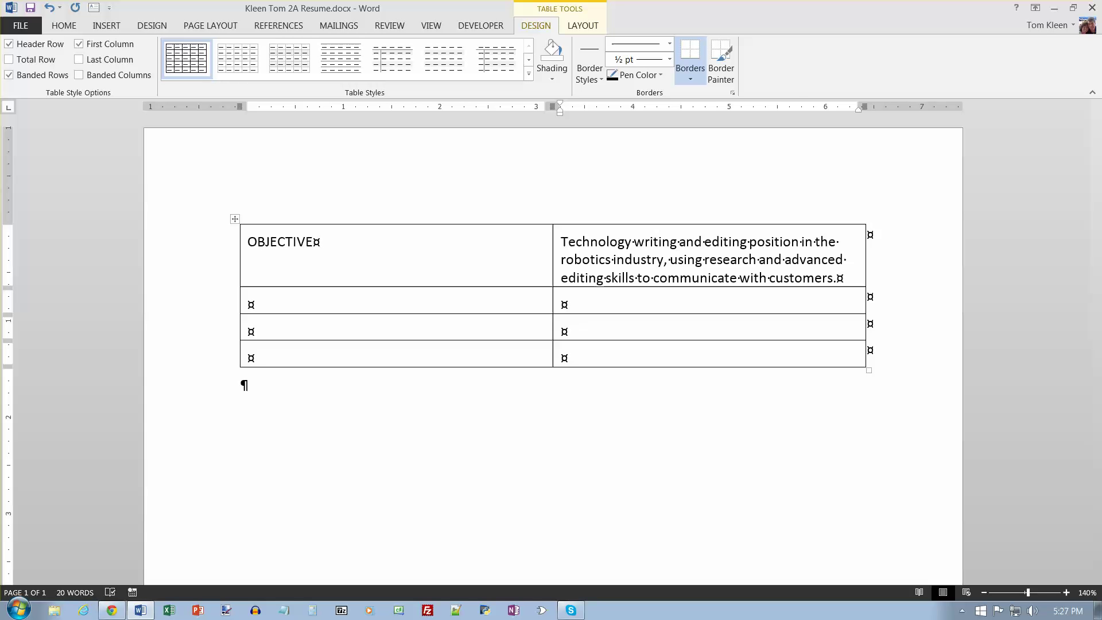
{"action": "key", "text": "Tab"}
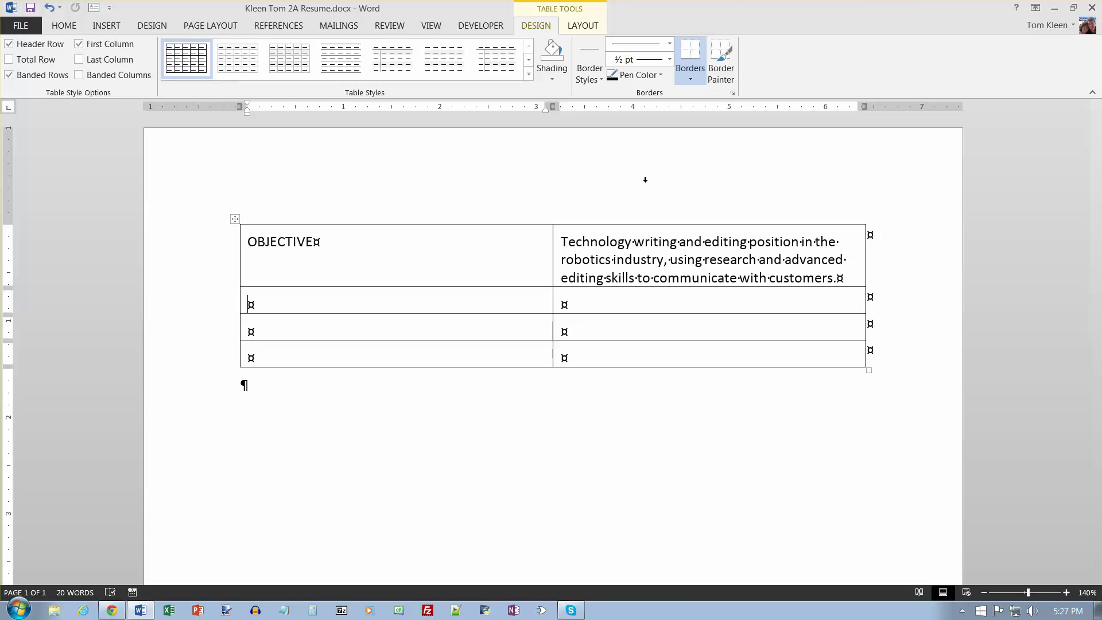
- Fill the second row with SUMMARY OF QUALIFICATIONS and five paragraphs on robotics lab experience, communication skills, Microsoft Office, page layout software and Spanish fluency
{"action": "type", "text": "SUMMARY OF QUALIFICATIONS"}
{"action": "key", "text": "Tab"}
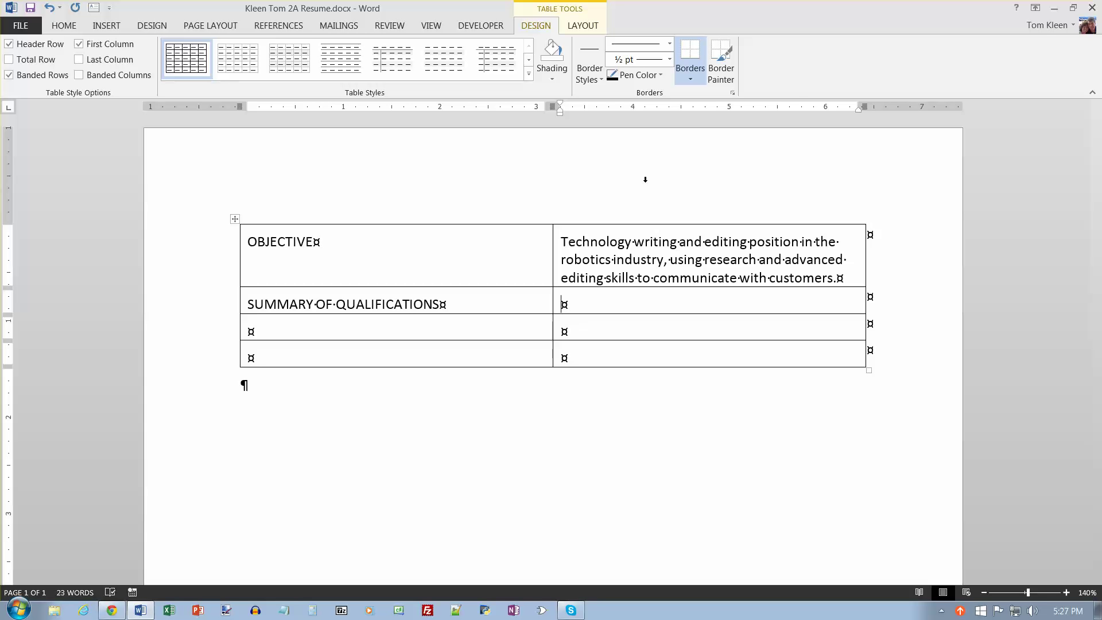
{"action": "type", "text": "Two"}
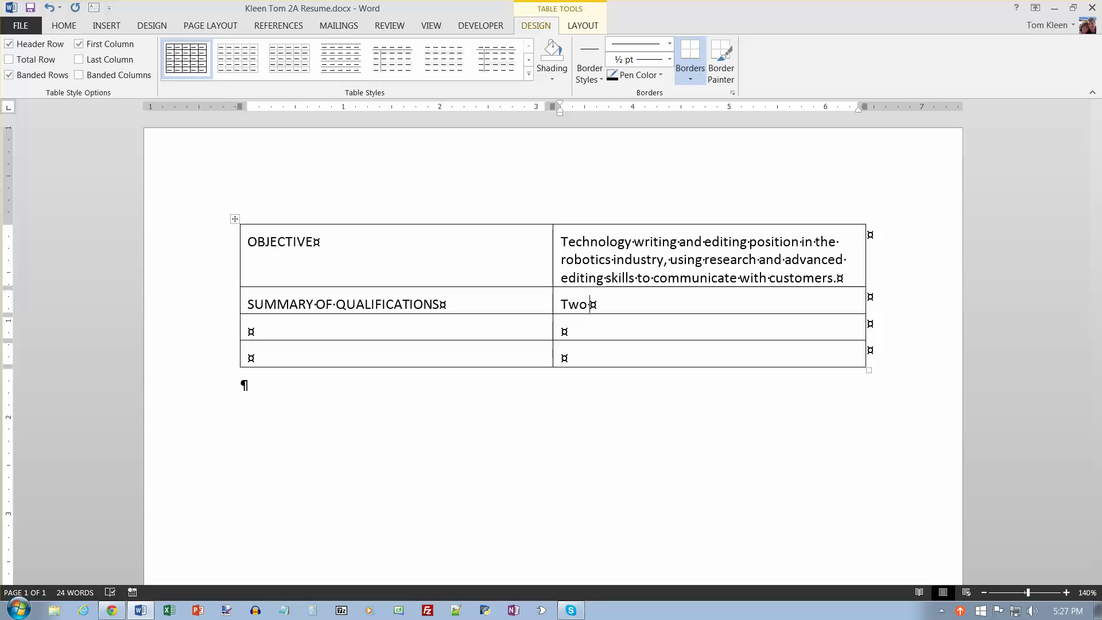
{"action": "type", "text": "years' experience in robotics lab for Aerospace Instruction Team Excellent interpersonal and communication skills Proficiency using Microsoft Office Proficiency using page layout and design software Fluency in spoken and written Spanish"}
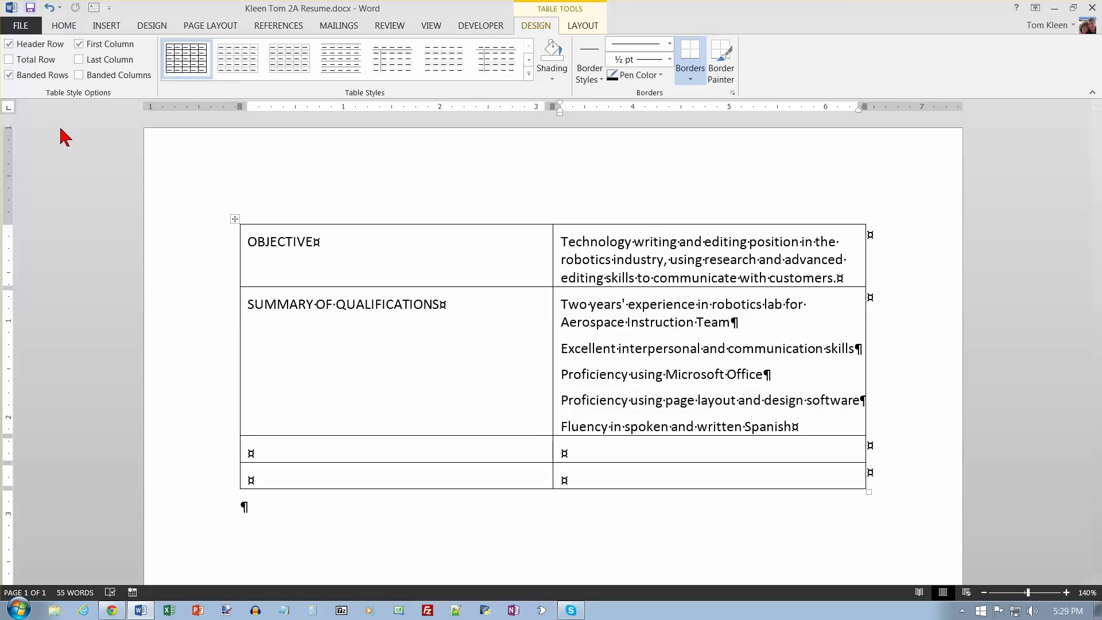
- Fill the third row with EXPERIENCE and the Instructional Lab Assistant job at Florida Port Community College, July 2013 to present, with its two duties
{"action": "left_click", "coordinate": [261, 448]}
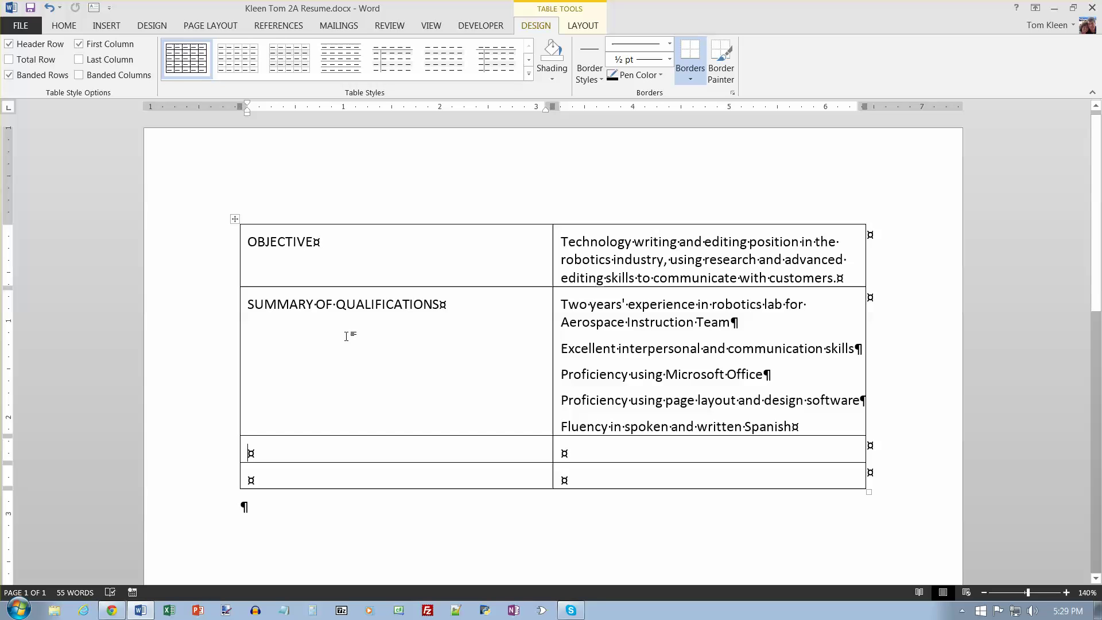
{"action": "type", "text": "EXP"}
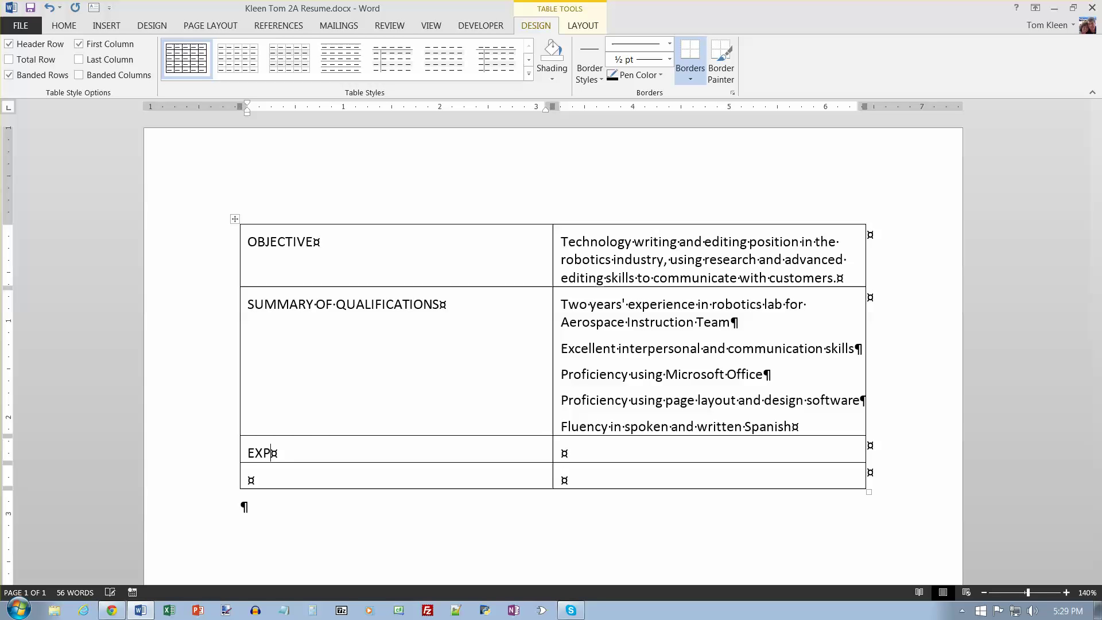
{"action": "type", "text": "ERIENCE"}
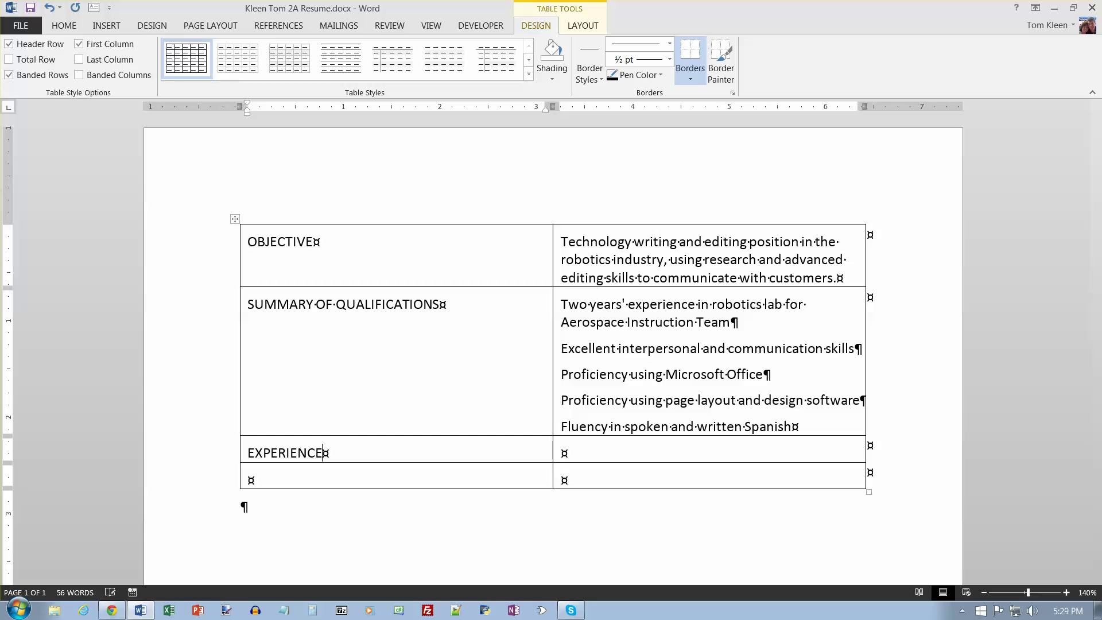
{"action": "key", "text": "Tab"}
{"action": "type", "text": "Instructional Lab Assistant, Florida Port Community College, St. Petersburg, FL July 2013 to present Assist robotics professors with sophisticated experiments Set up robotics practice sessions for Aerospace Instruction Team"}
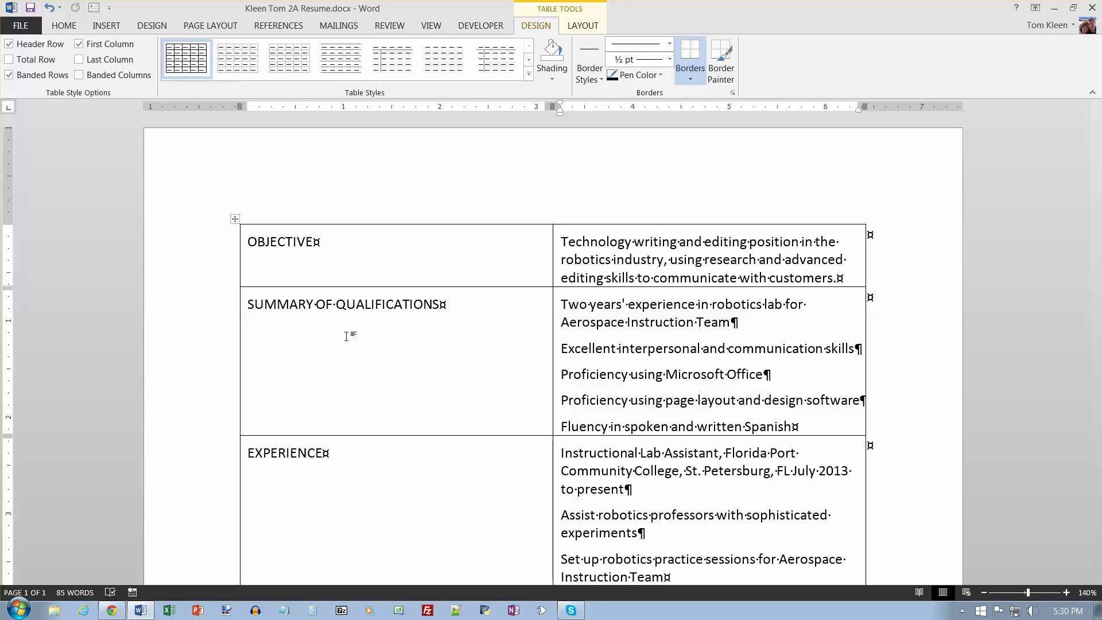
- Insert the text of the file w02A_Experience.docx in a new paragraph at the end of the EXPERIENCE details cell
{"action": "key", "text": "Return"}
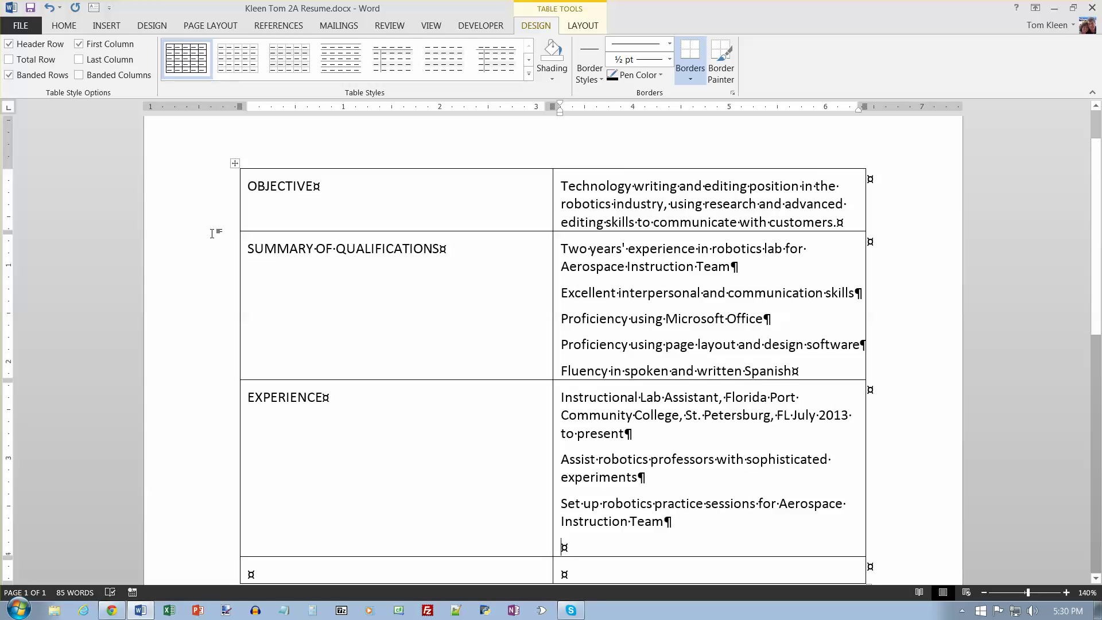
{"action": "left_click", "coordinate": [106, 25]}
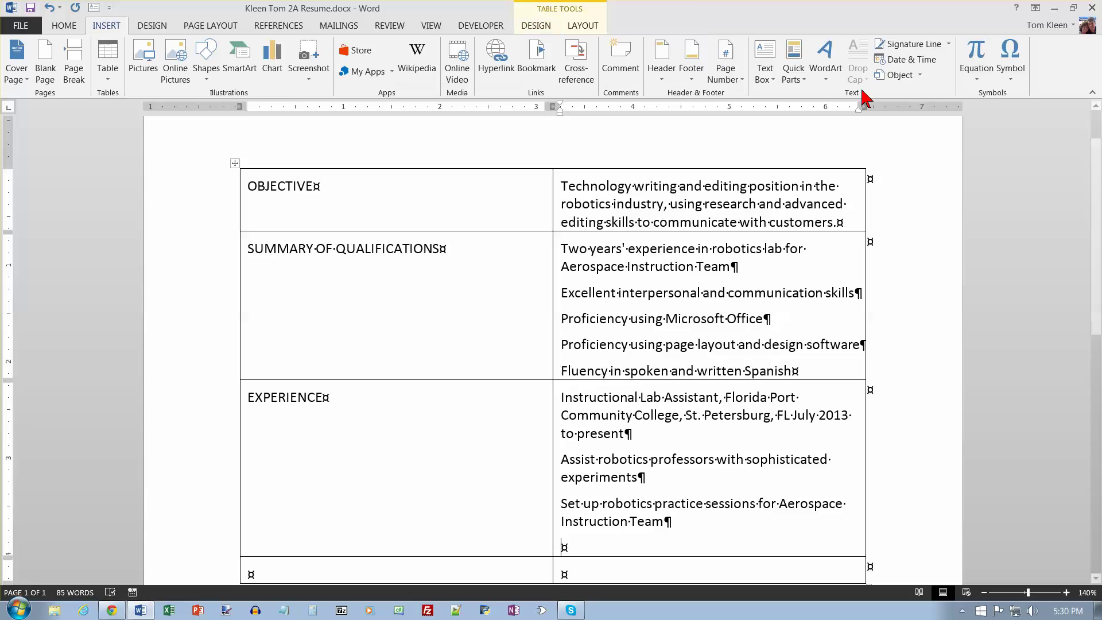
{"action": "left_click", "coordinate": [921, 77]}
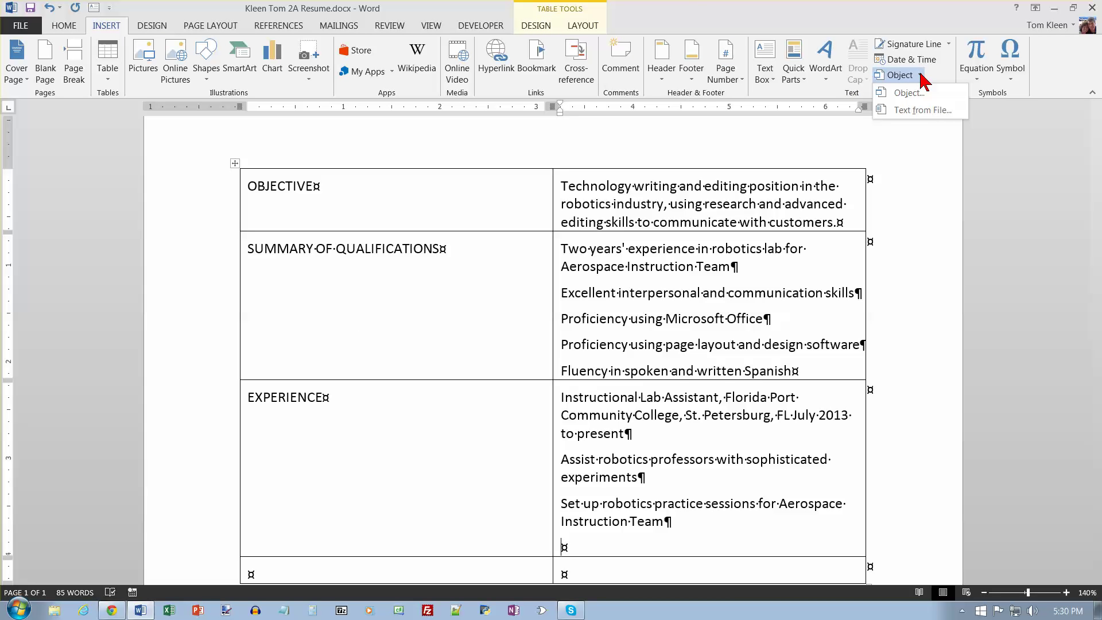
{"action": "left_click", "coordinate": [920, 110]}
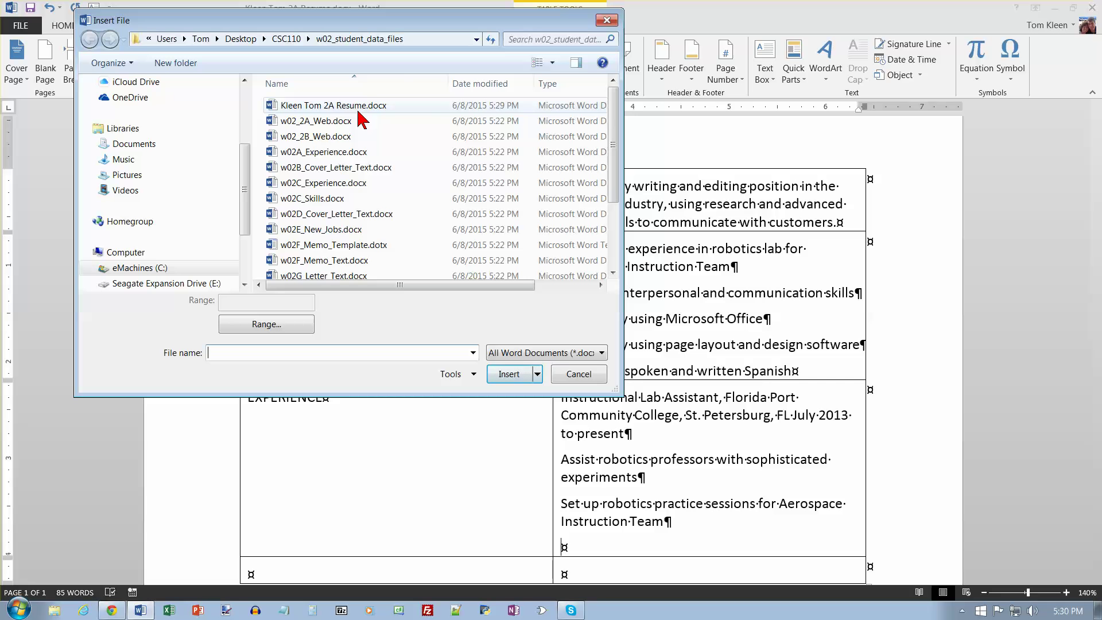
{"action": "double_click", "coordinate": [336, 152]}
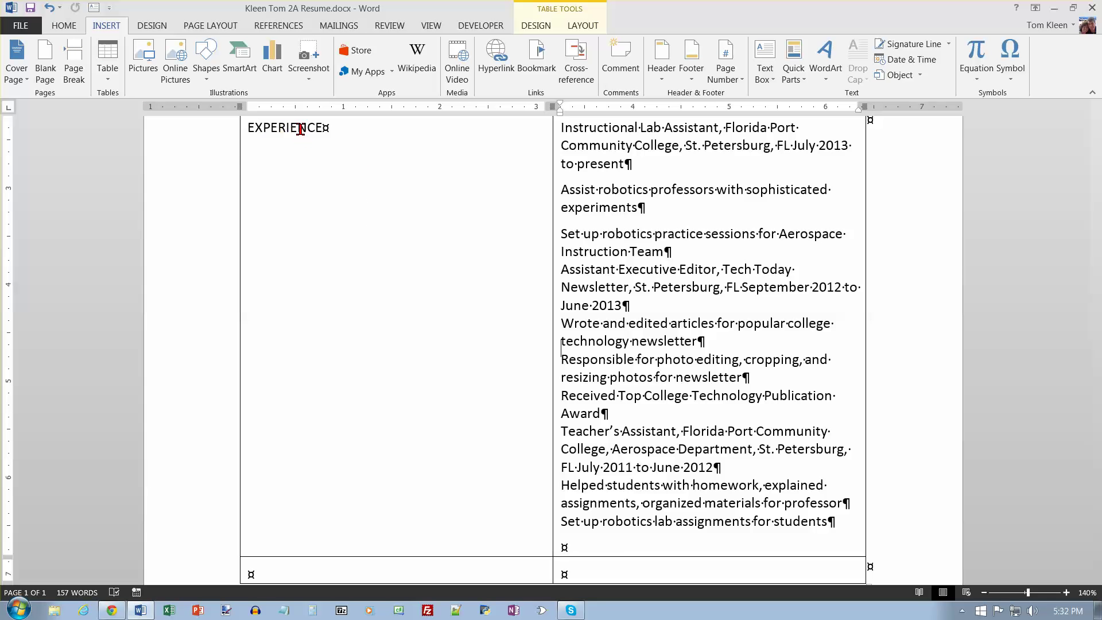
- Fill the last row with HONORS AND ACTIVITIES and paragraphs on Pi Tau Sigma, Dean's List and Student Mentor, and save the document
{"action": "scroll", "coordinate": [373, 158], "scroll_direction": "up", "scroll_amount": 5}
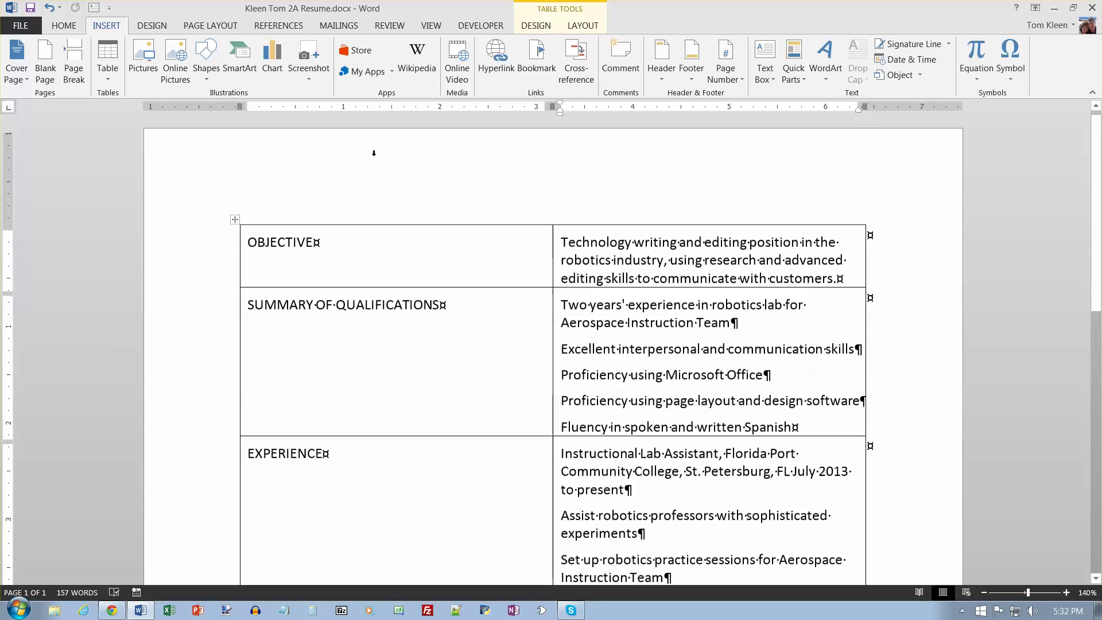
{"action": "left_click", "coordinate": [64, 26]}
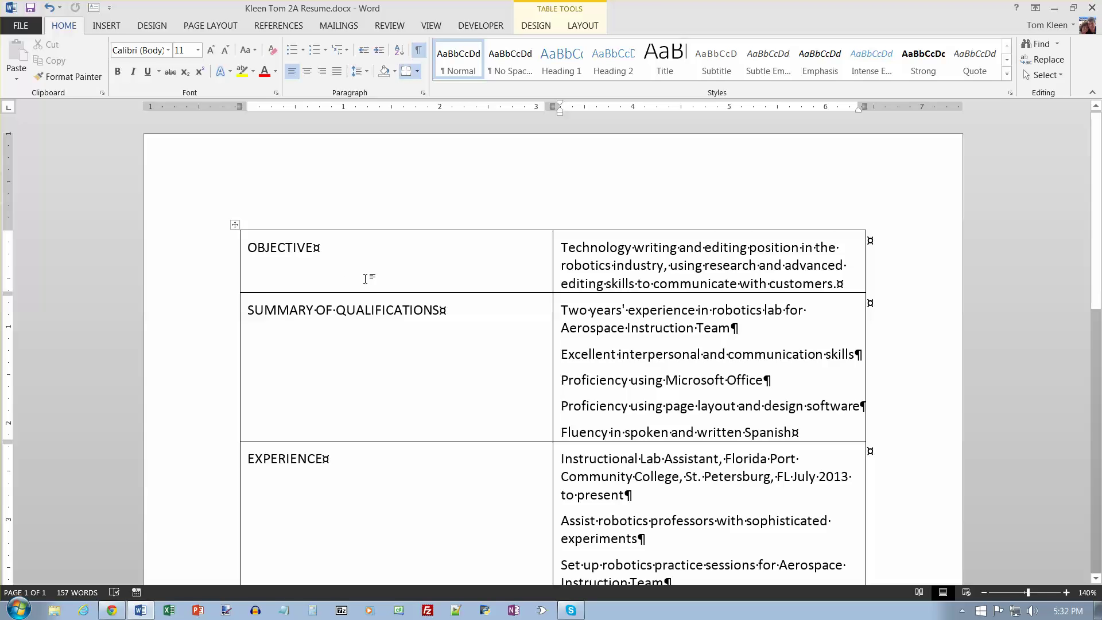
{"action": "scroll", "coordinate": [446, 338], "scroll_direction": "down", "scroll_amount": 7}
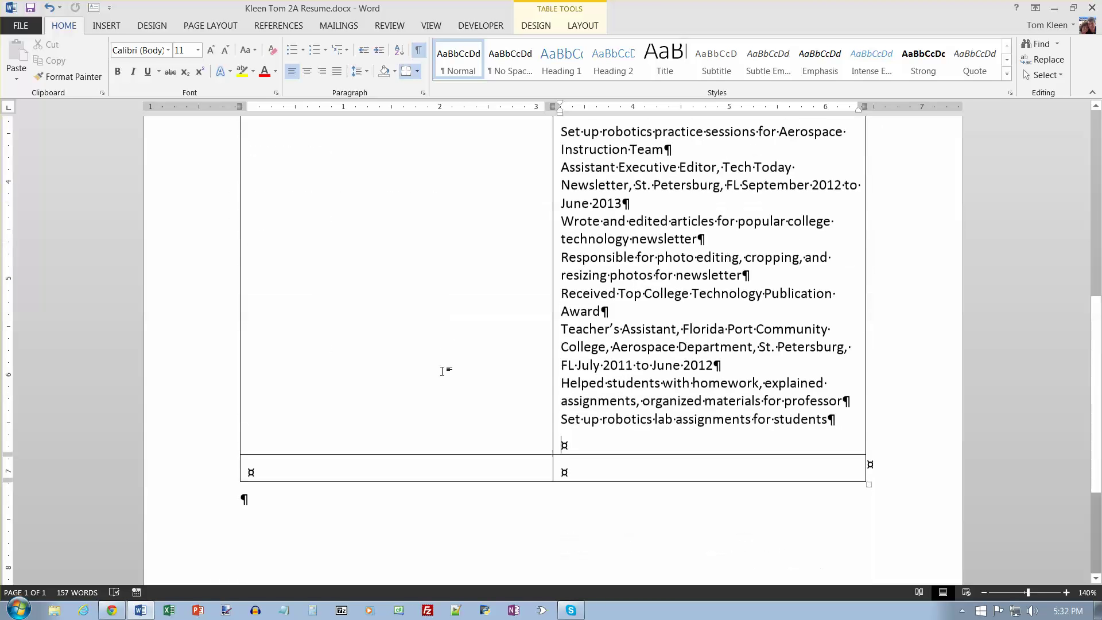
{"action": "left_click", "coordinate": [269, 469]}
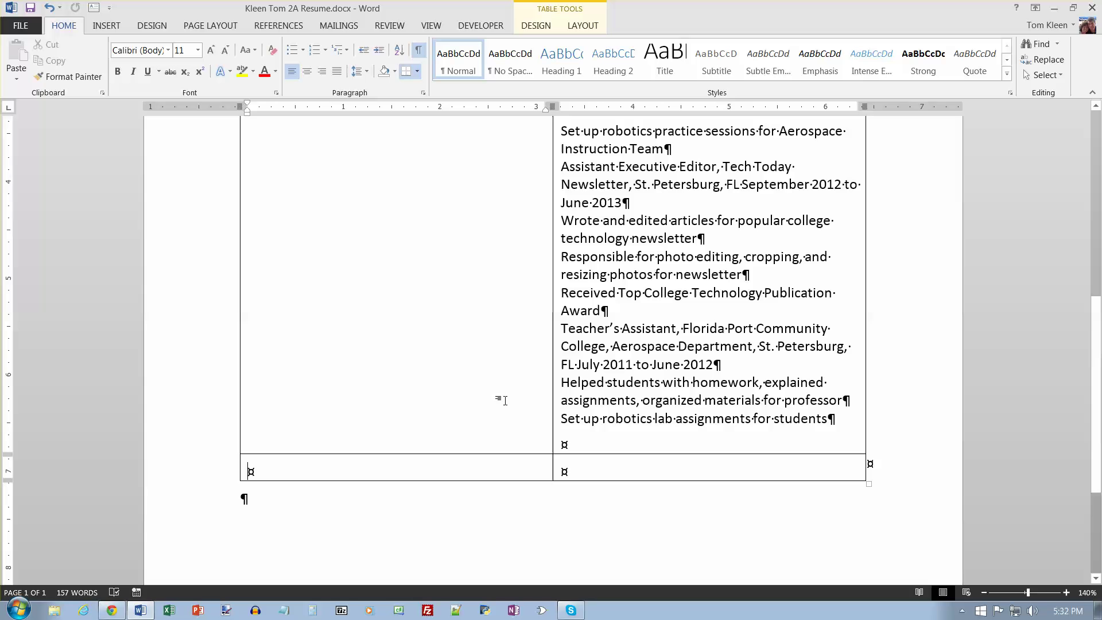
{"action": "type", "text": "HONORS AND "}
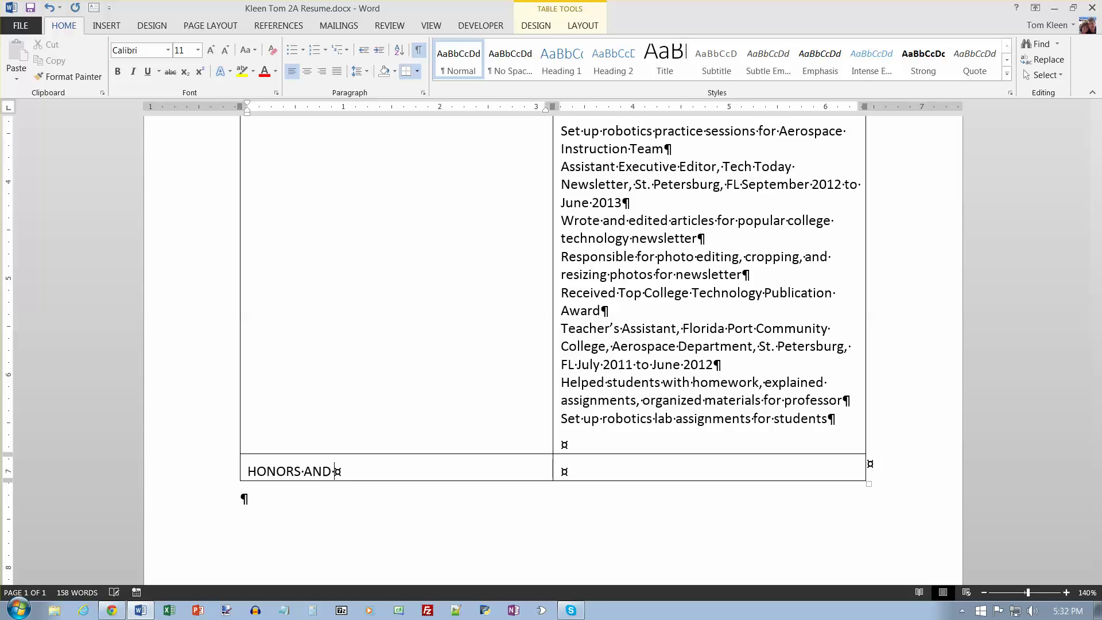
{"action": "type", "text": "ACTIVITIES"}
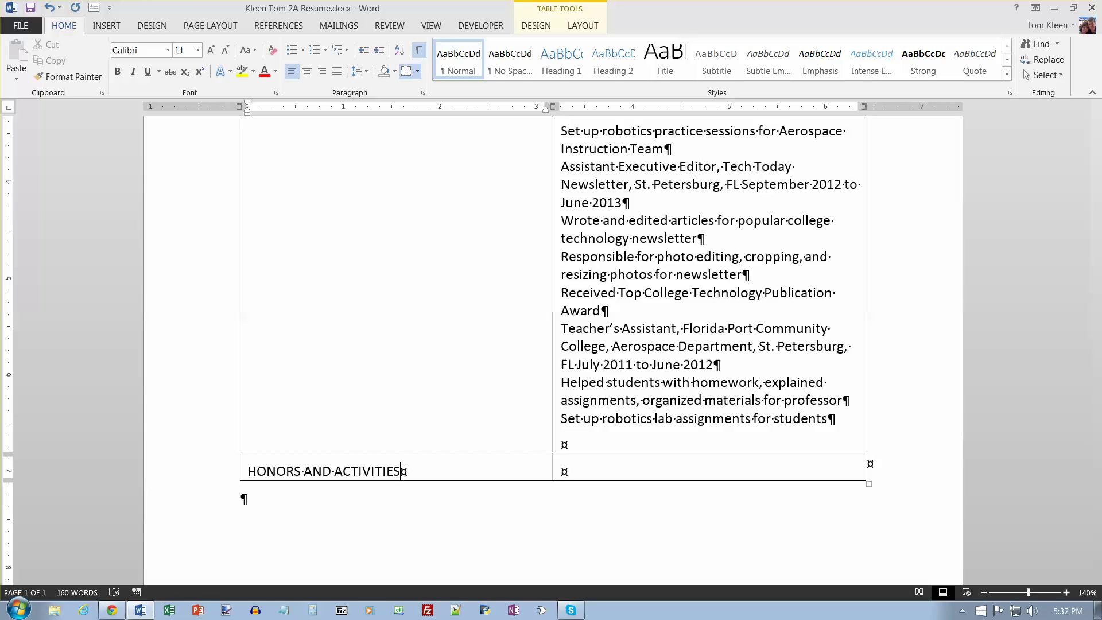
{"action": "key", "text": "Tab"}
{"action": "type", "text": "Elec"}
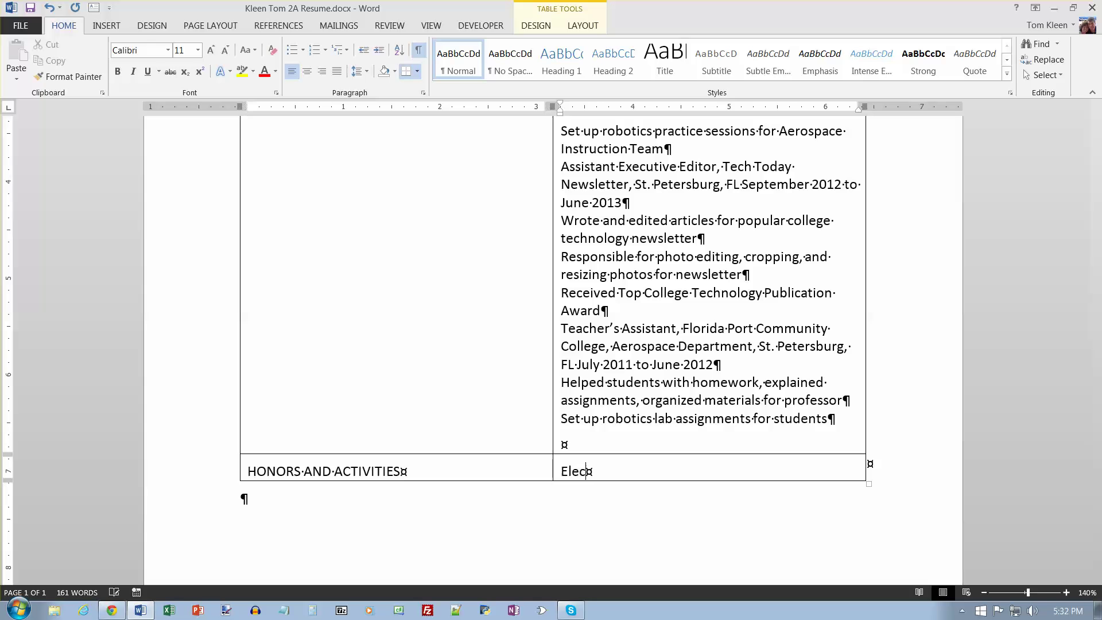
{"action": "key", "text": "Delete"}
{"action": "type", "text": "ted"}
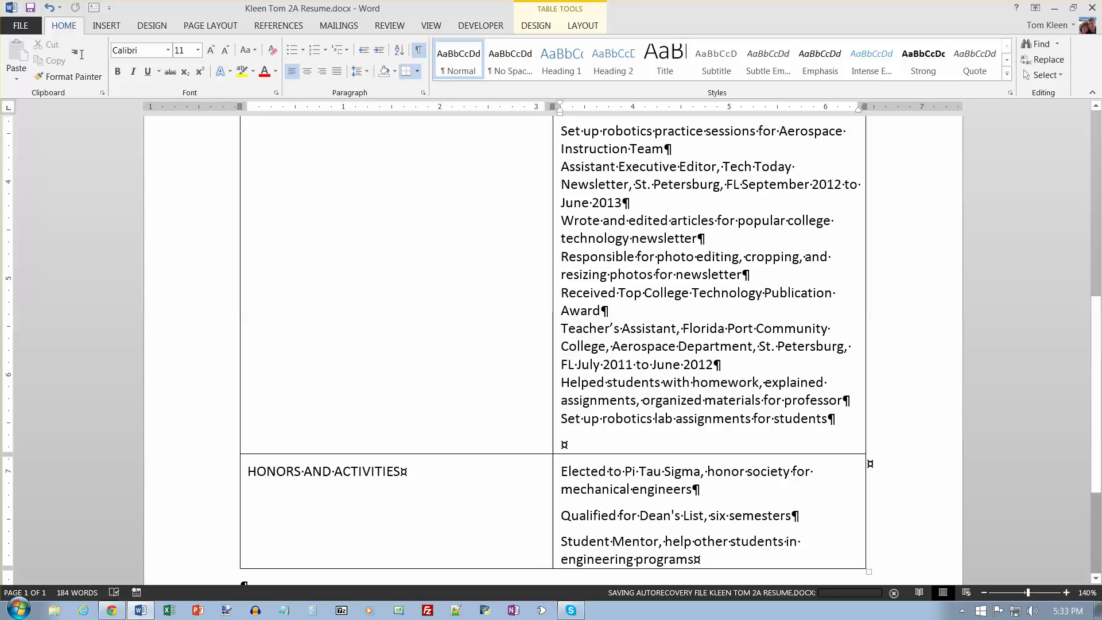
{"action": "left_click", "coordinate": [31, 8]}
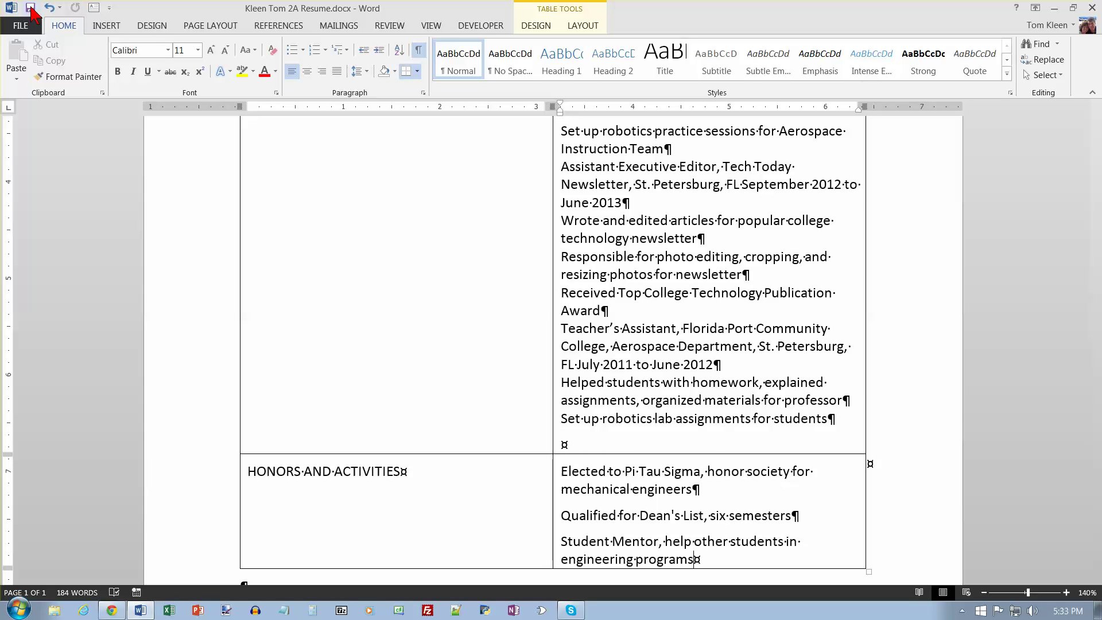
- Format all paragraphs in the cell beside SUMMARY OF QUALIFICATIONS as a bulleted list
{"action": "key", "text": "ctrl+Home"}
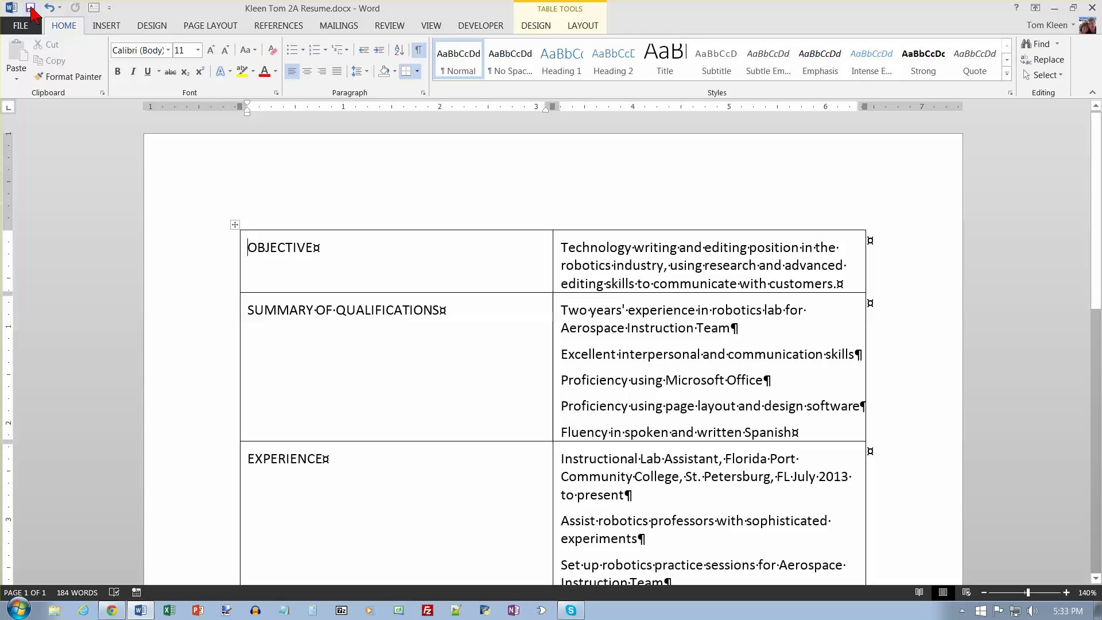
{"action": "left_click", "coordinate": [561, 310]}
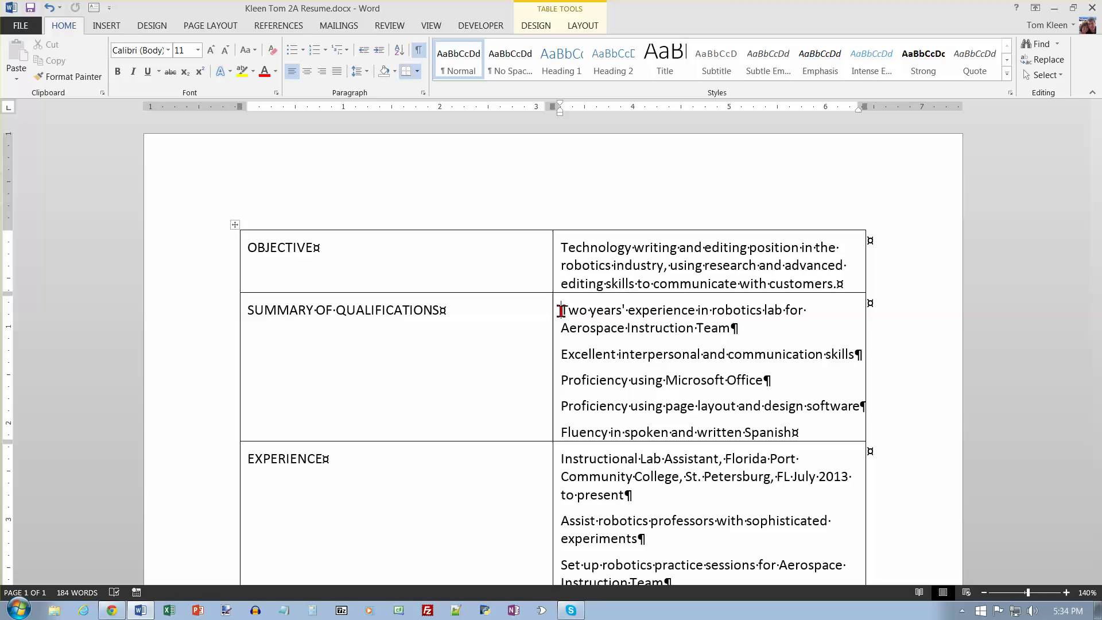
{"action": "left_click_drag", "start_coordinate": [562, 309], "coordinate": [809, 430]}
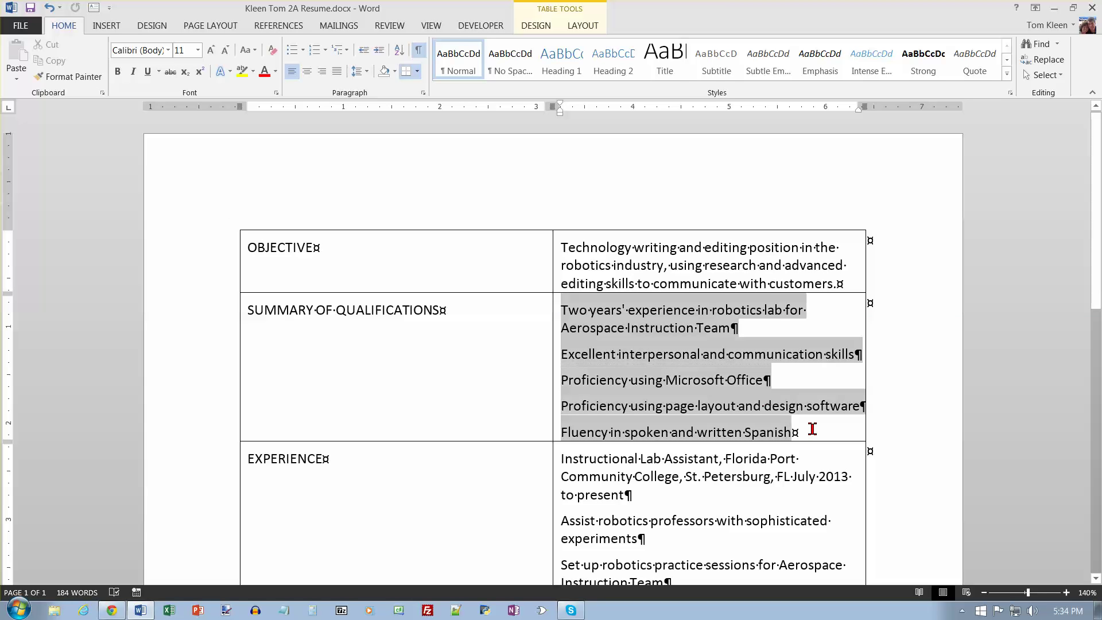
{"action": "left_click_drag", "start_coordinate": [597, 381], "coordinate": [519, 351]}
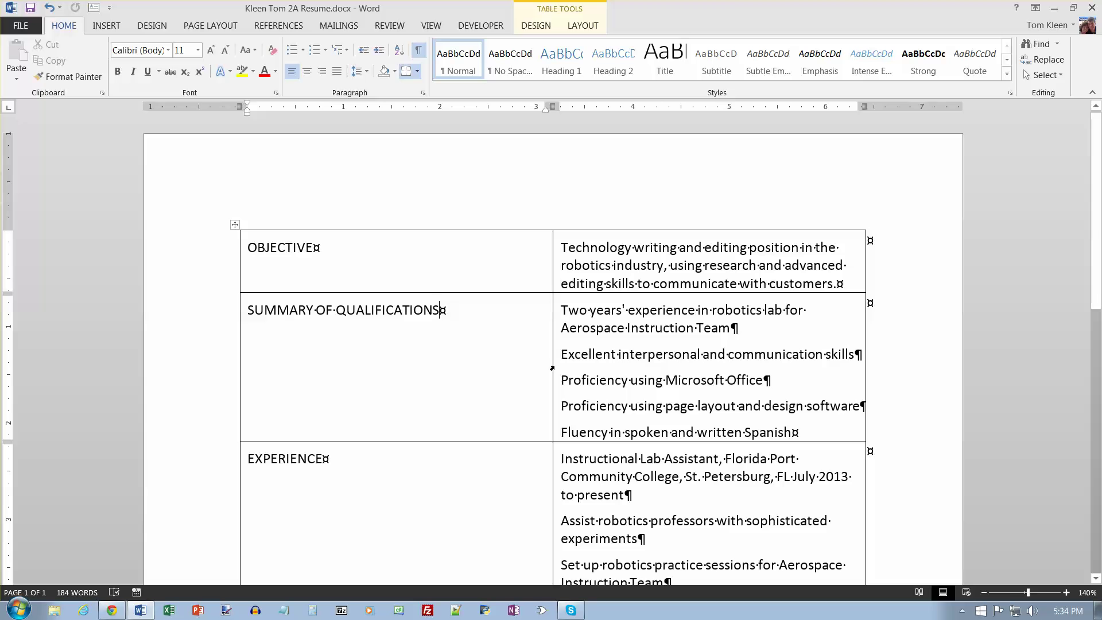
{"action": "left_click", "coordinate": [552, 368]}
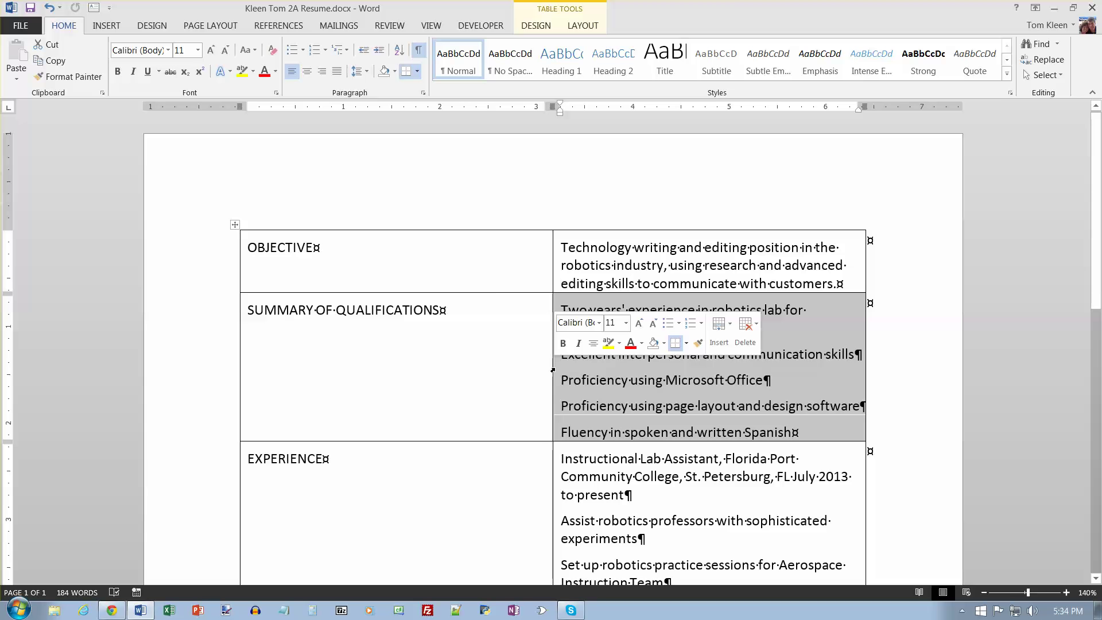
{"action": "left_click", "coordinate": [294, 56]}
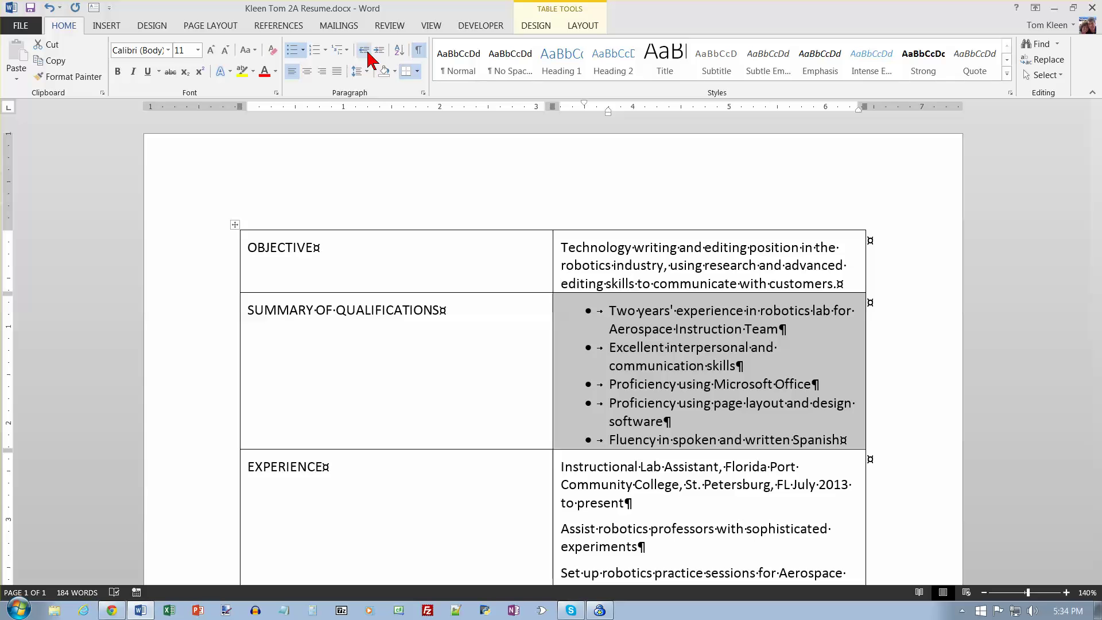
- Save the document and reduce the indent of the SUMMARY OF QUALIFICATIONS bulleted list so its bullets start at the cell's left edge
{"action": "key", "text": "ctrl+s"}
{"action": "left_click_drag", "start_coordinate": [609, 114], "coordinate": [585, 117]}
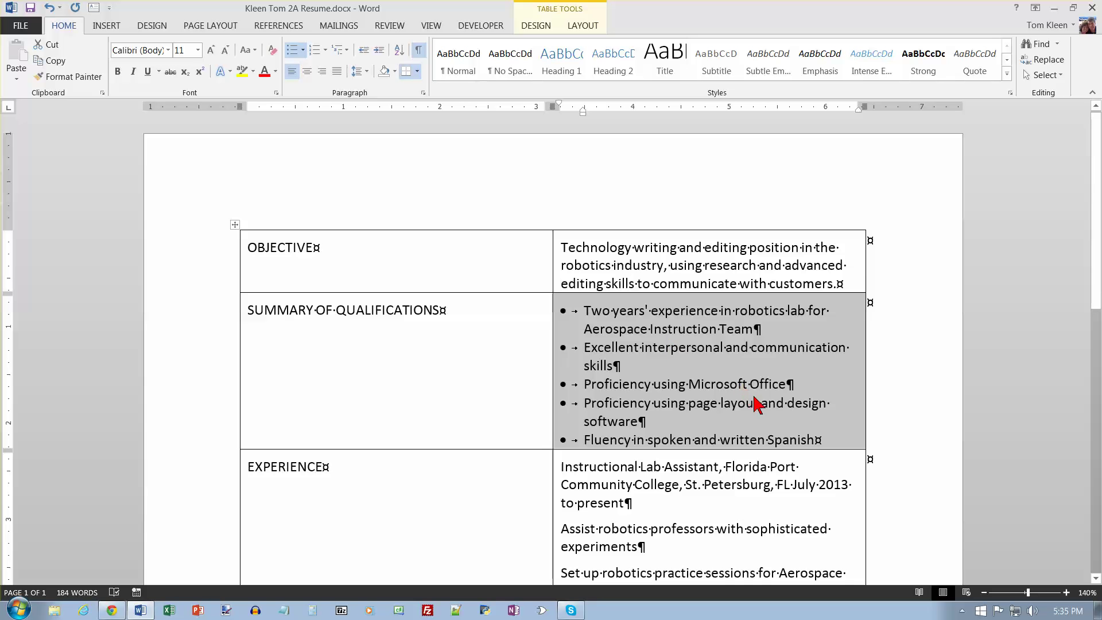
- Copy the bulleted list's formatting with Format Painter to the cells beside EXPERIENCE and HONORS AND ACTIVITIES
{"action": "scroll", "coordinate": [758, 405], "scroll_direction": "down", "scroll_amount": 10}
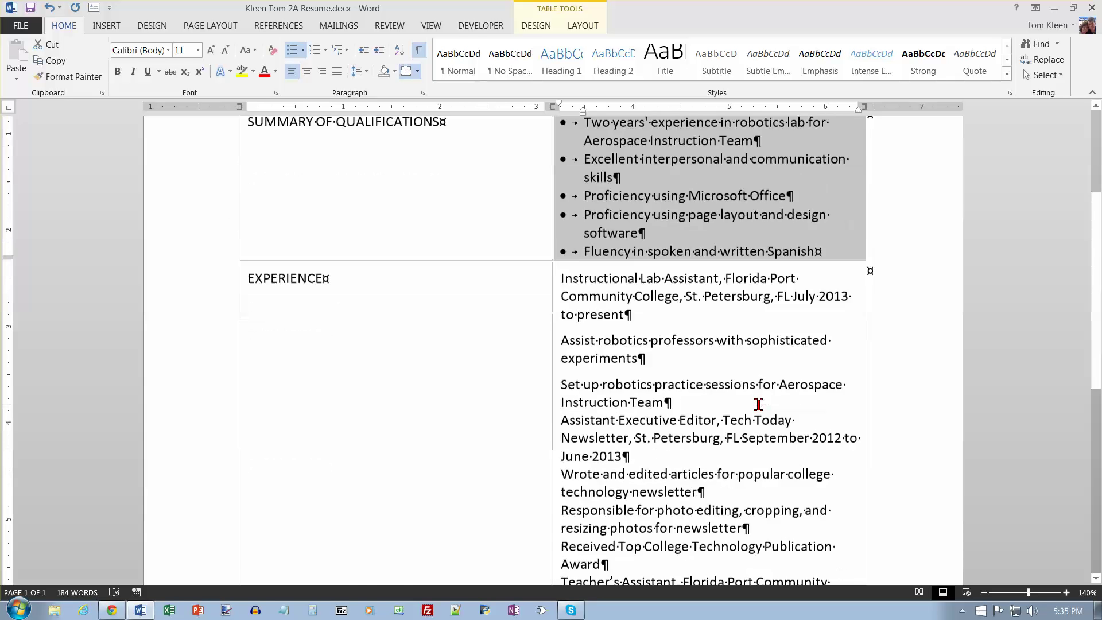
{"action": "scroll", "coordinate": [757, 405], "scroll_direction": "down", "scroll_amount": 1}
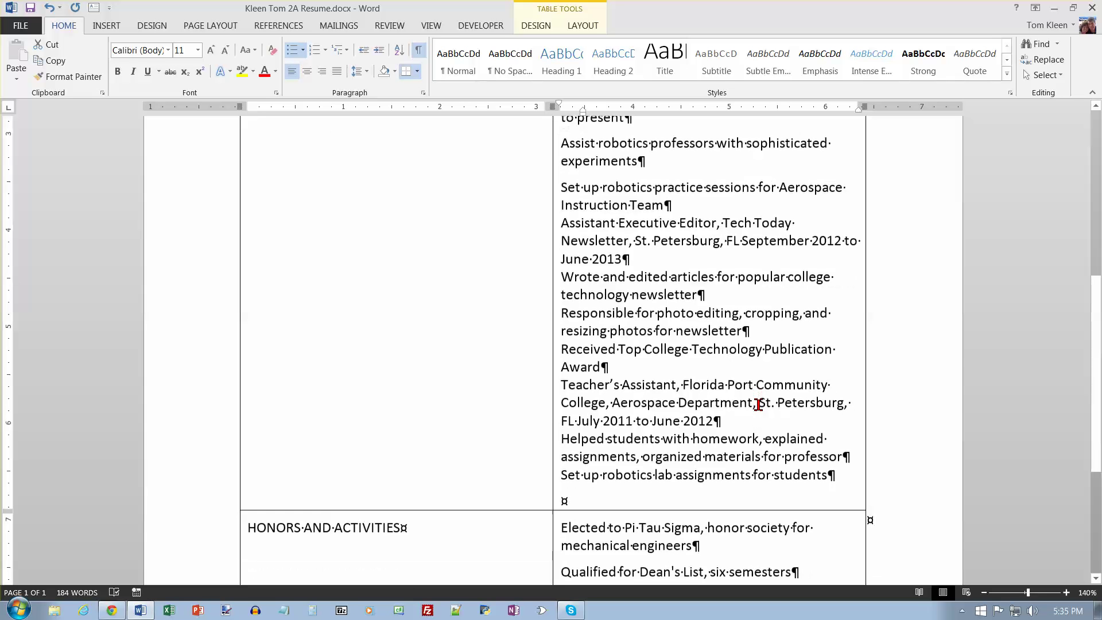
{"action": "scroll", "coordinate": [757, 404], "scroll_direction": "down", "scroll_amount": 5, "text": "ctrl"}
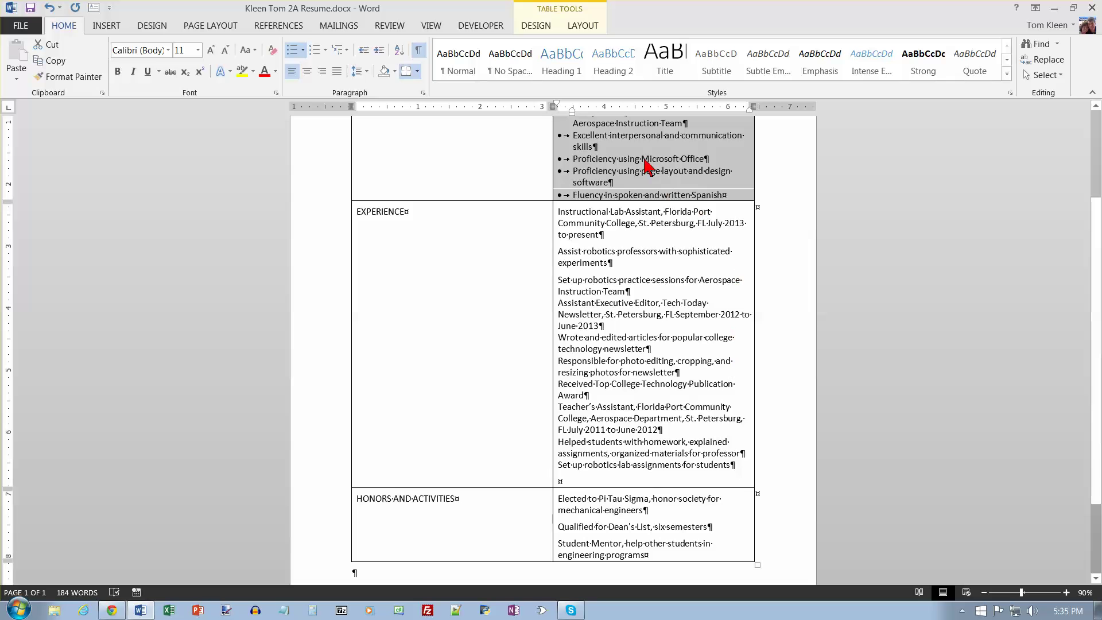
{"action": "left_click", "coordinate": [67, 85]}
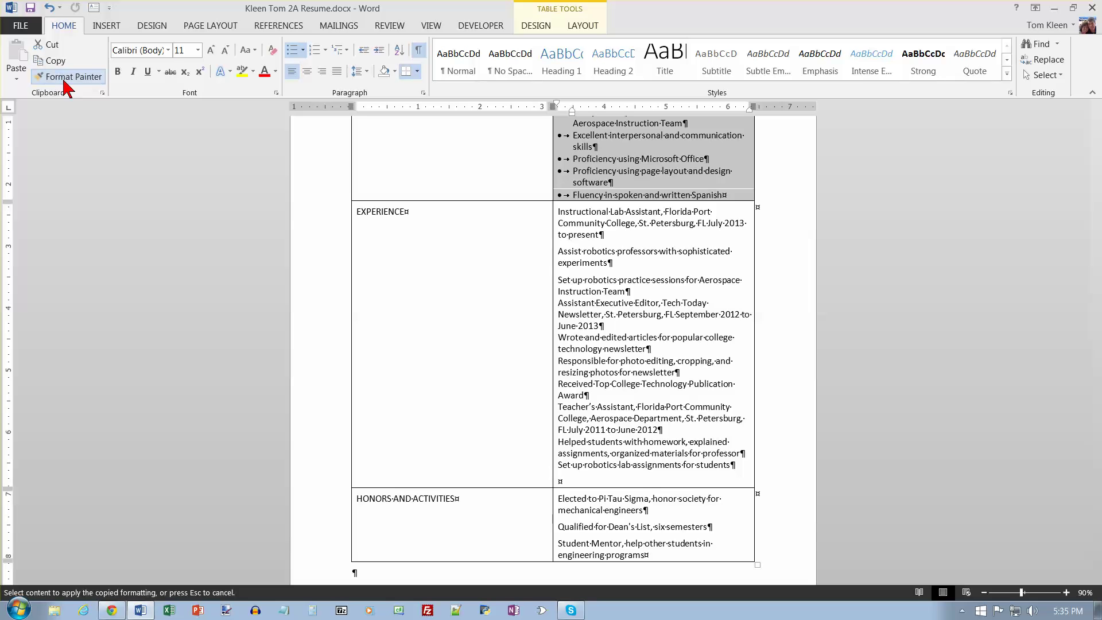
{"action": "left_click", "coordinate": [554, 275]}
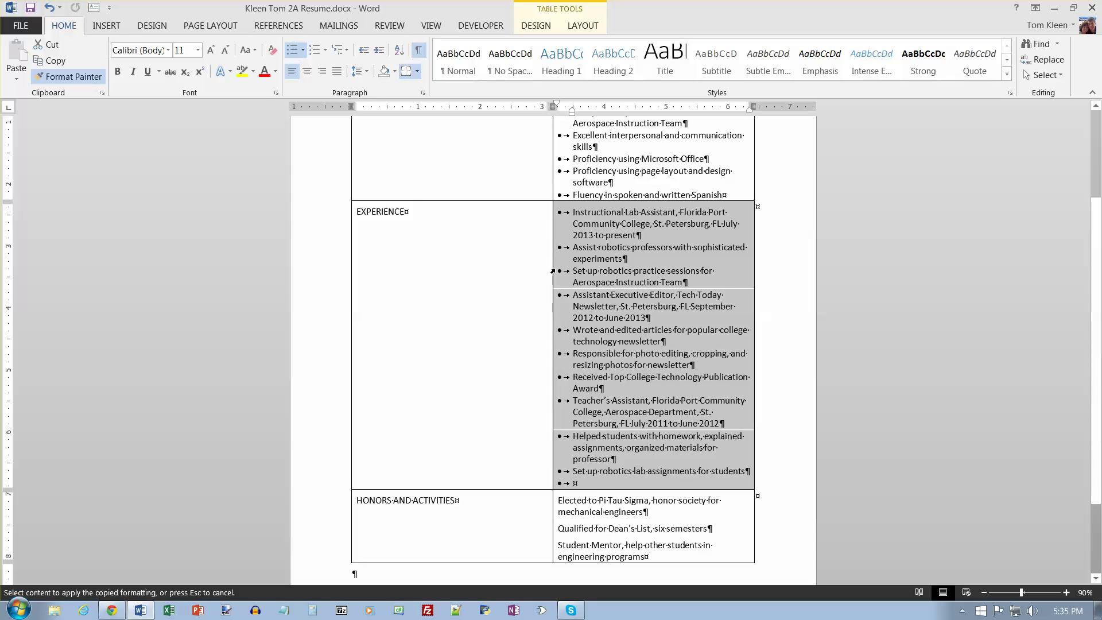
{"action": "left_click", "coordinate": [551, 518]}
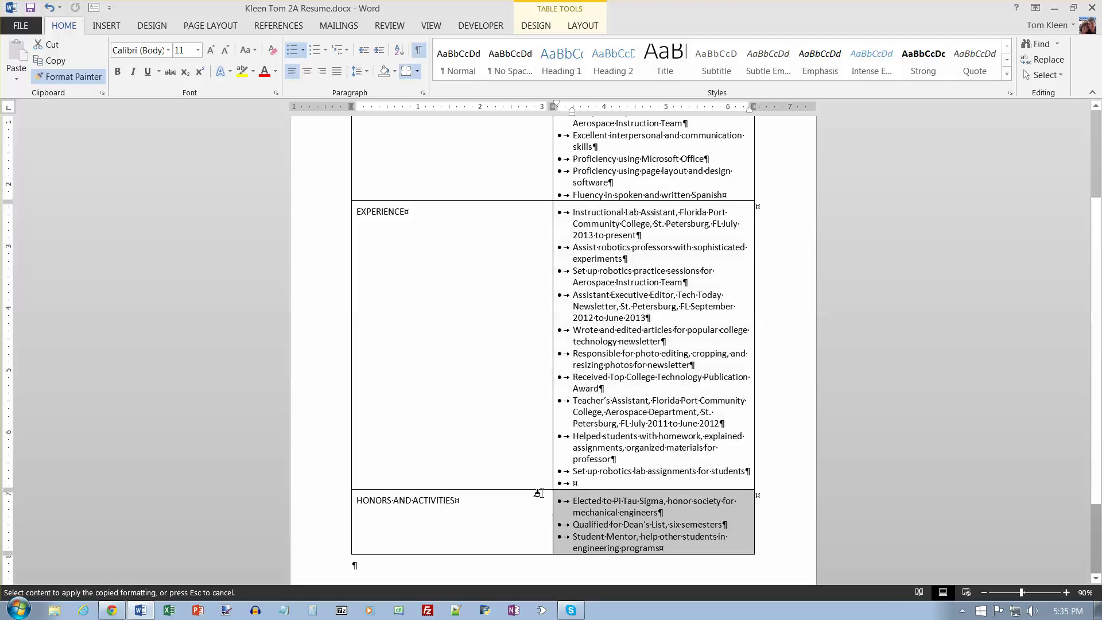
{"action": "left_click", "coordinate": [69, 78]}
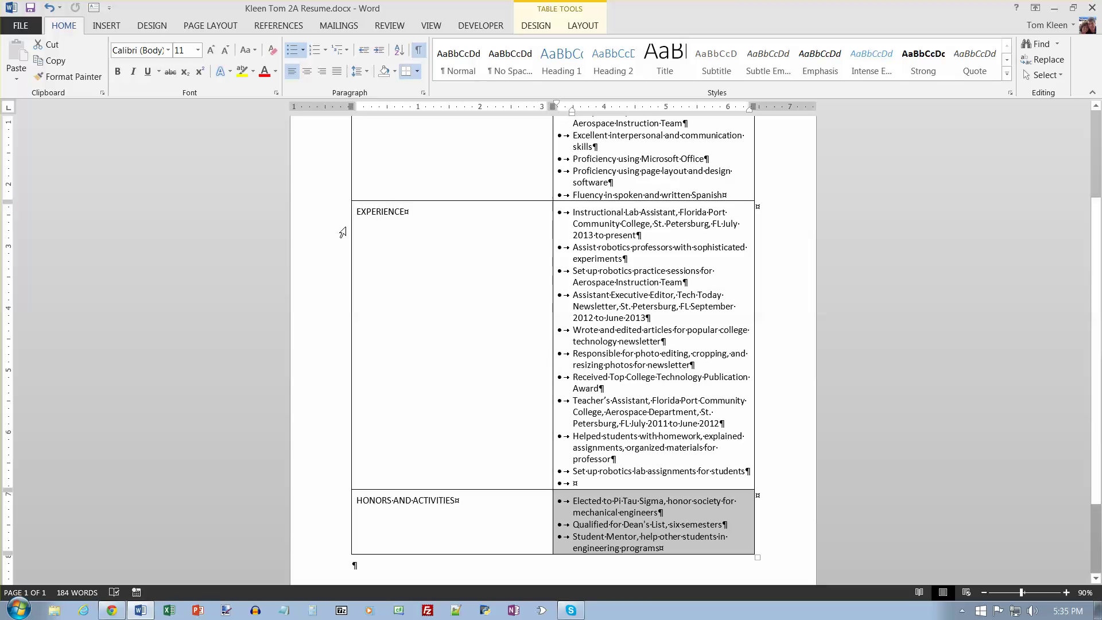
- Remove the bullets from the Instructional Lab Assistant, Assistant Executive Editor and Teacher's Assistant job title paragraphs
{"action": "left_click", "coordinate": [576, 216]}
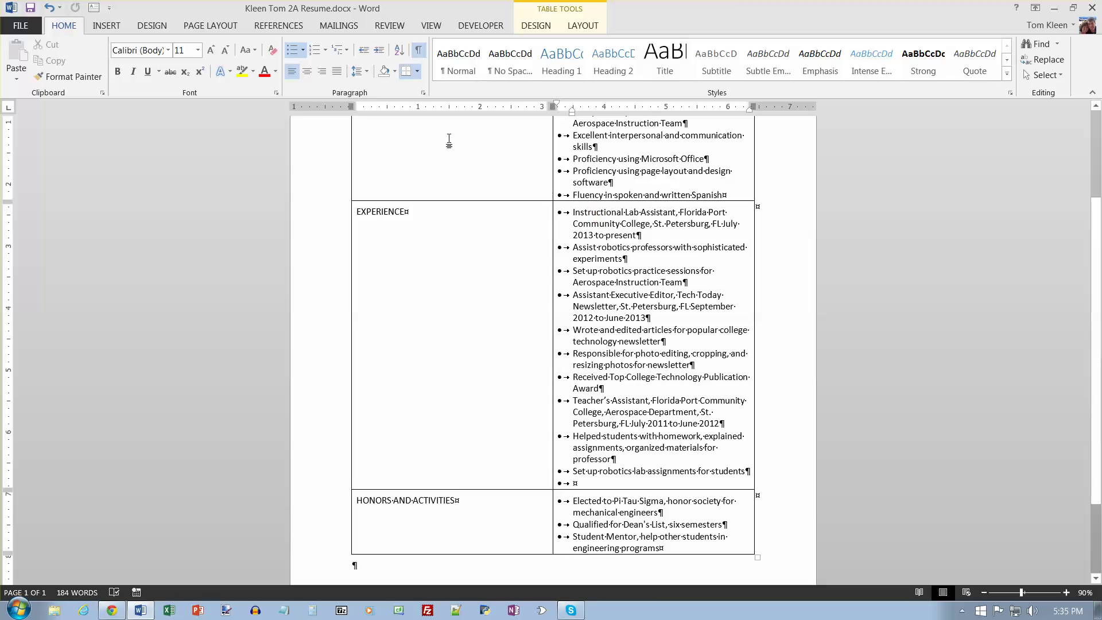
{"action": "left_click", "coordinate": [292, 51]}
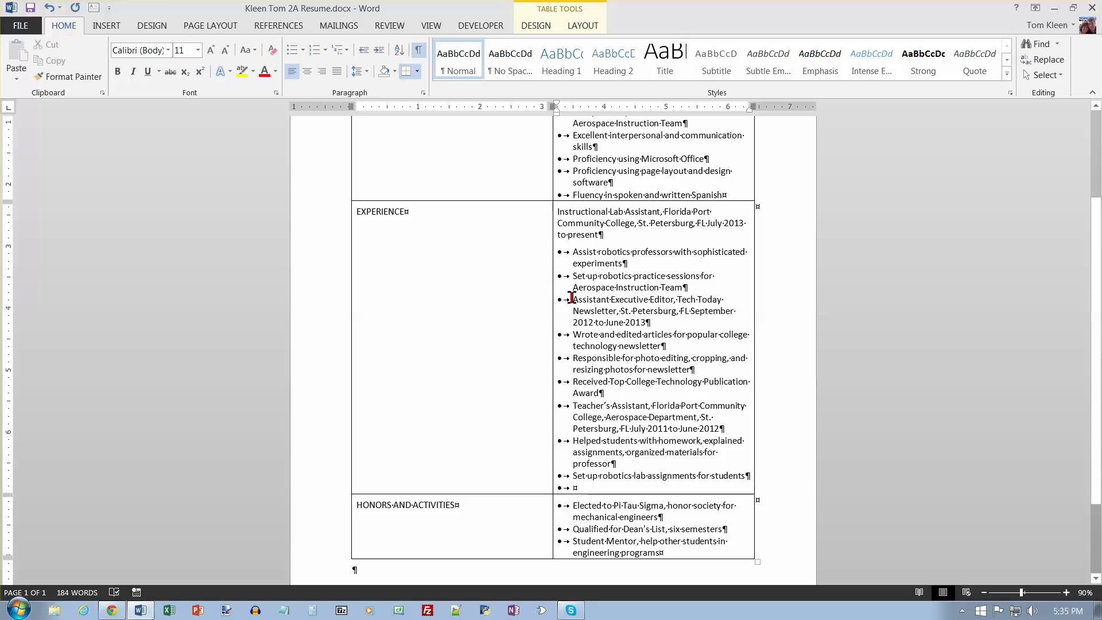
{"action": "left_click", "coordinate": [615, 315]}
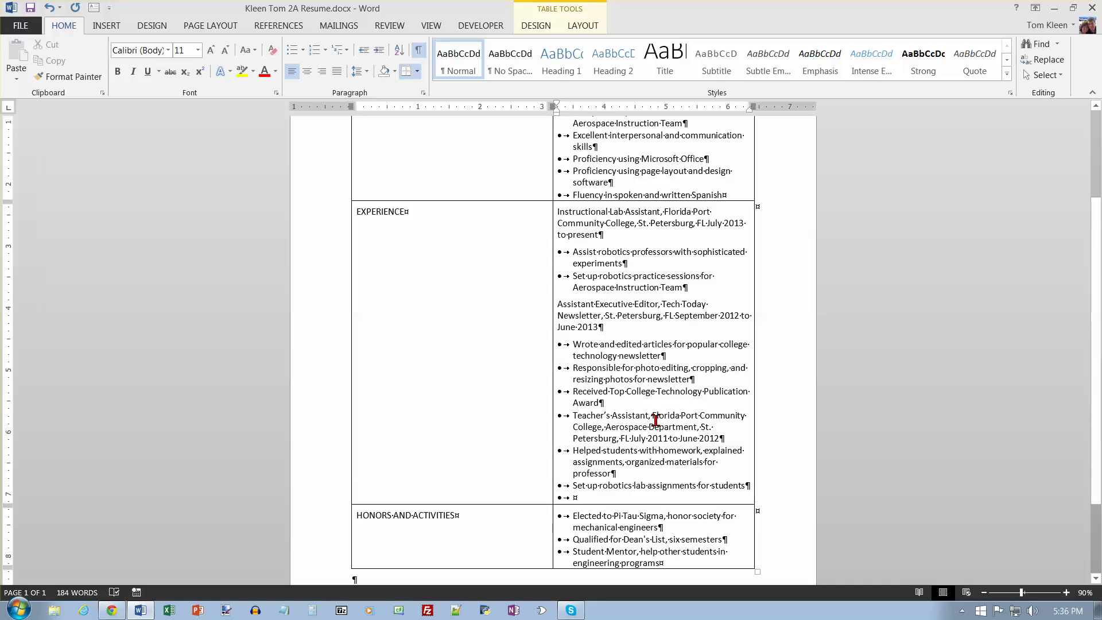
{"action": "left_click_drag", "start_coordinate": [656, 420], "coordinate": [646, 423]}
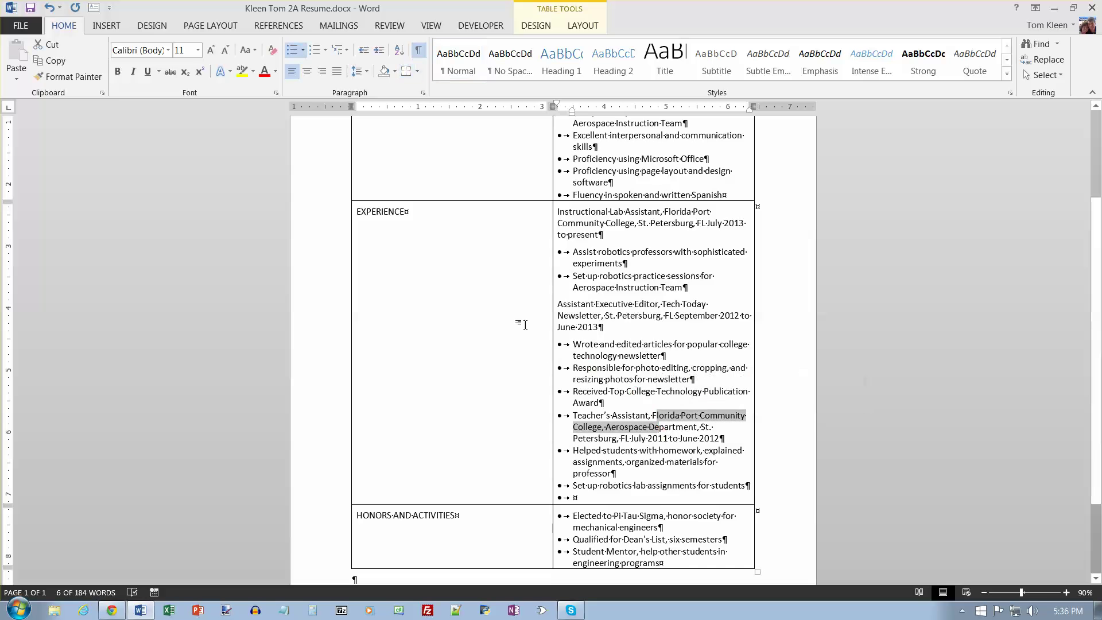
{"action": "left_click", "coordinate": [650, 416]}
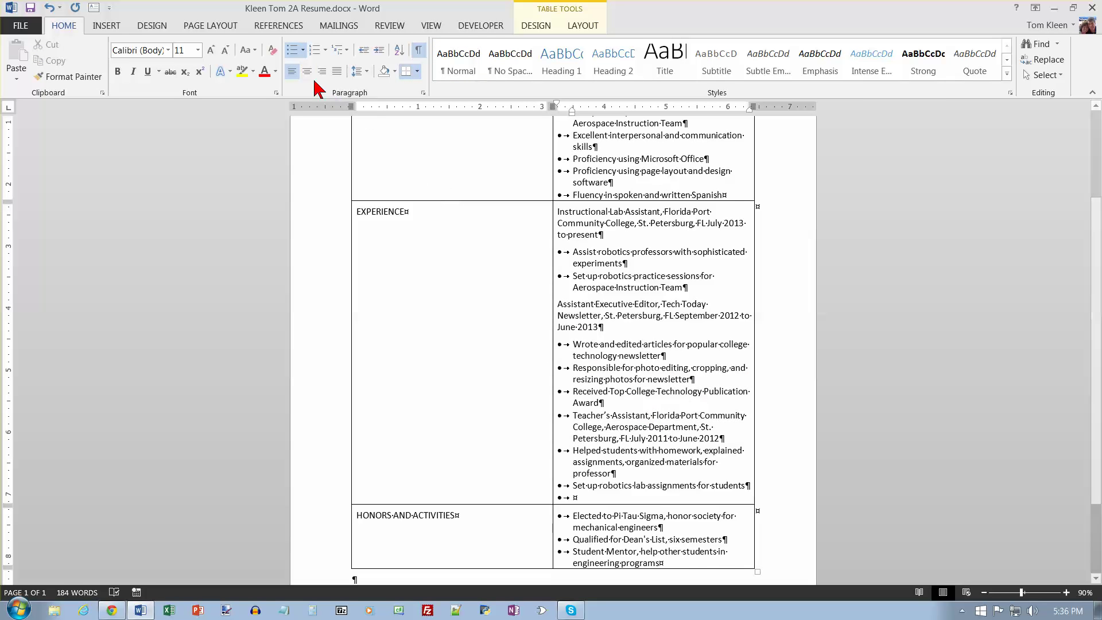
{"action": "left_click", "coordinate": [294, 51]}
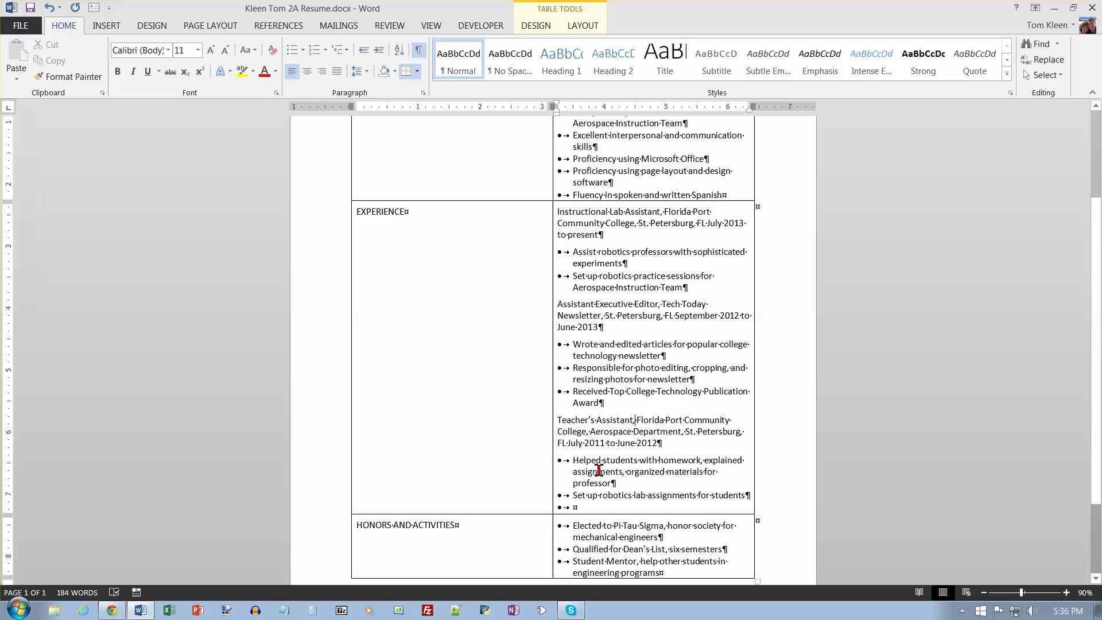
- Delete the empty bulleted paragraph at the end of the EXPERIENCE details cell and save the document
{"action": "left_click", "coordinate": [598, 507]}
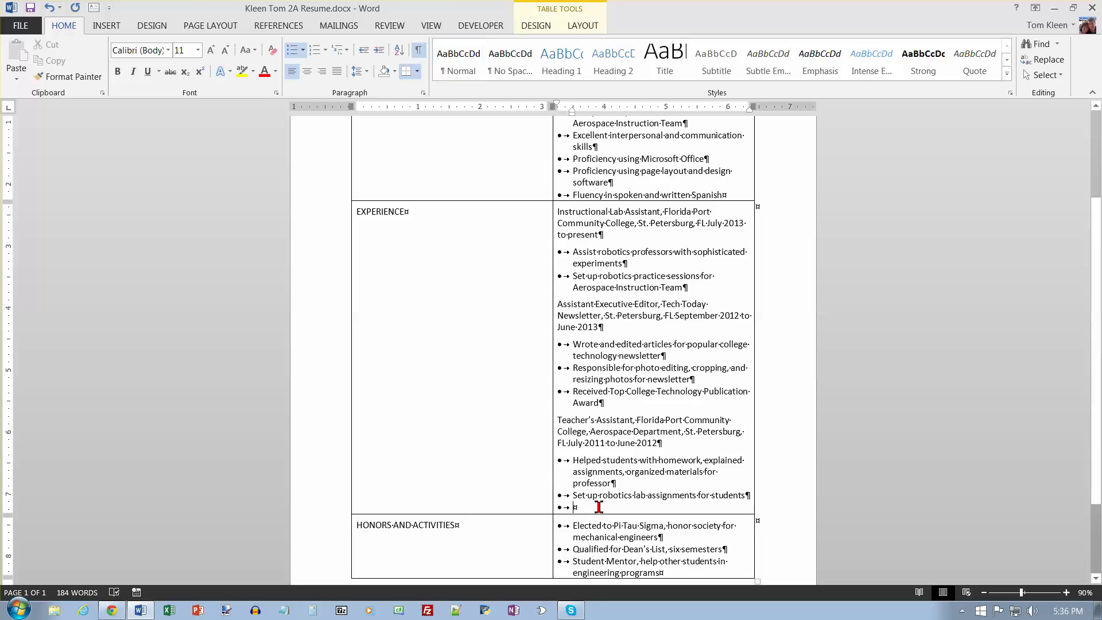
{"action": "key", "text": "BackSpace"}
{"action": "key", "text": "BackSpace"}
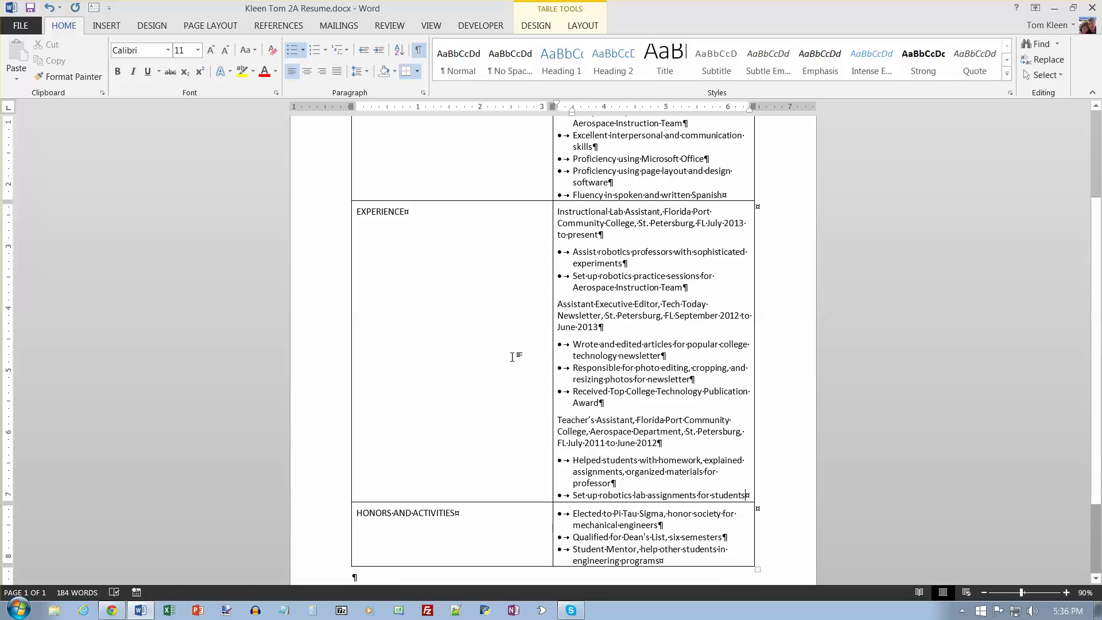
{"action": "left_click", "coordinate": [30, 8]}
- Narrow the table's first column to about 1.62 inches by moving the border between the two columns
{"action": "key", "text": "ctrl+Home"}
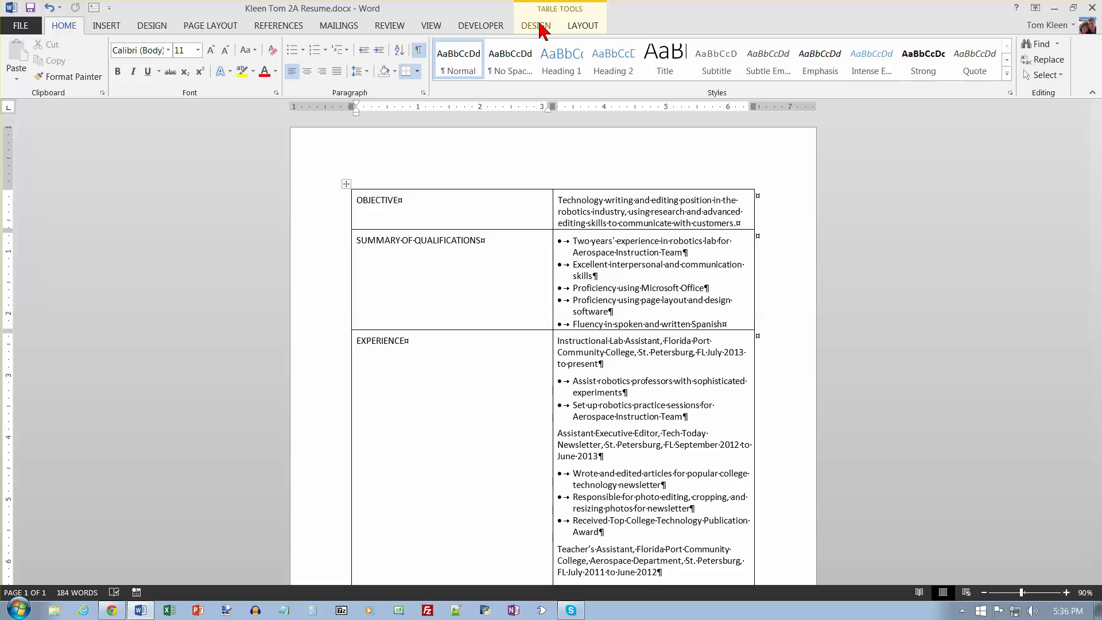
{"action": "left_click", "coordinate": [584, 30]}
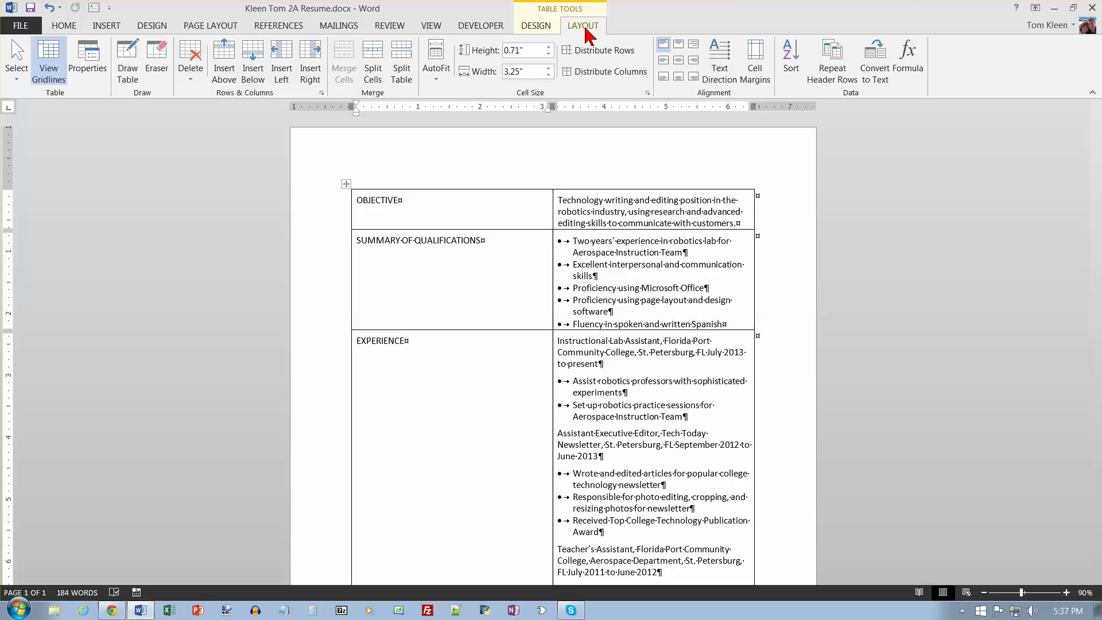
{"action": "left_click", "coordinate": [537, 27]}
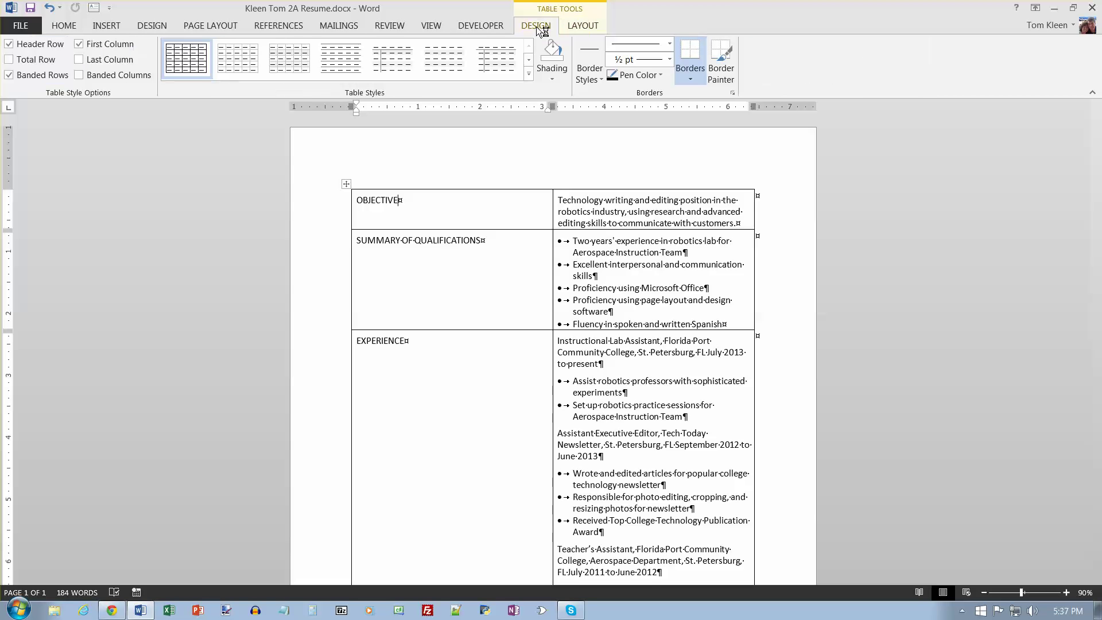
{"action": "left_click", "coordinate": [579, 27]}
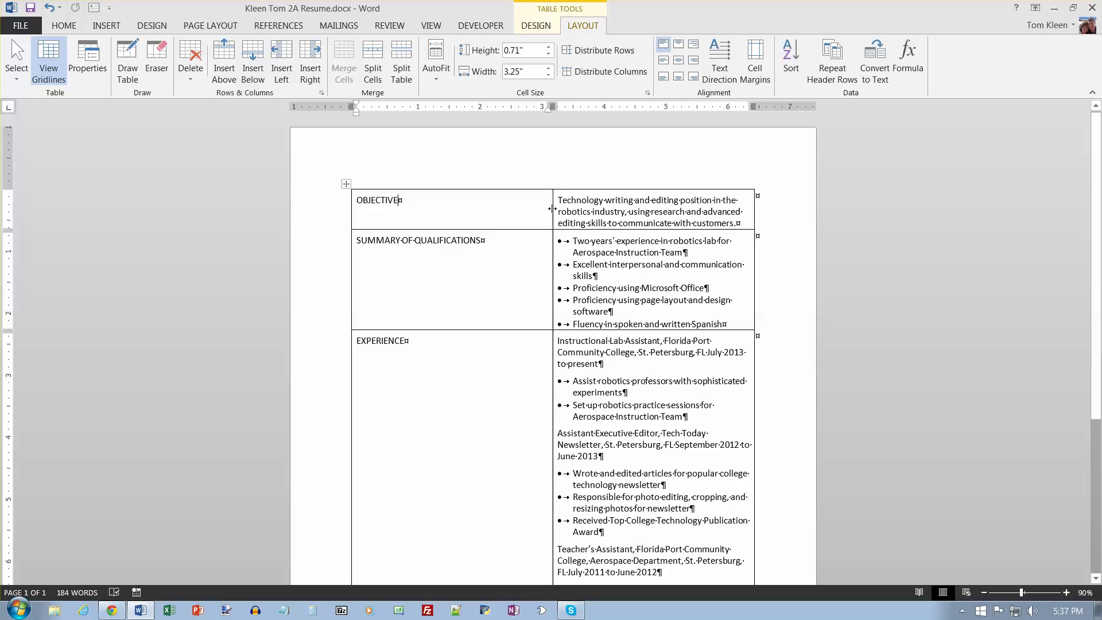
{"action": "left_click_drag", "start_coordinate": [552, 208], "coordinate": [452, 211]}
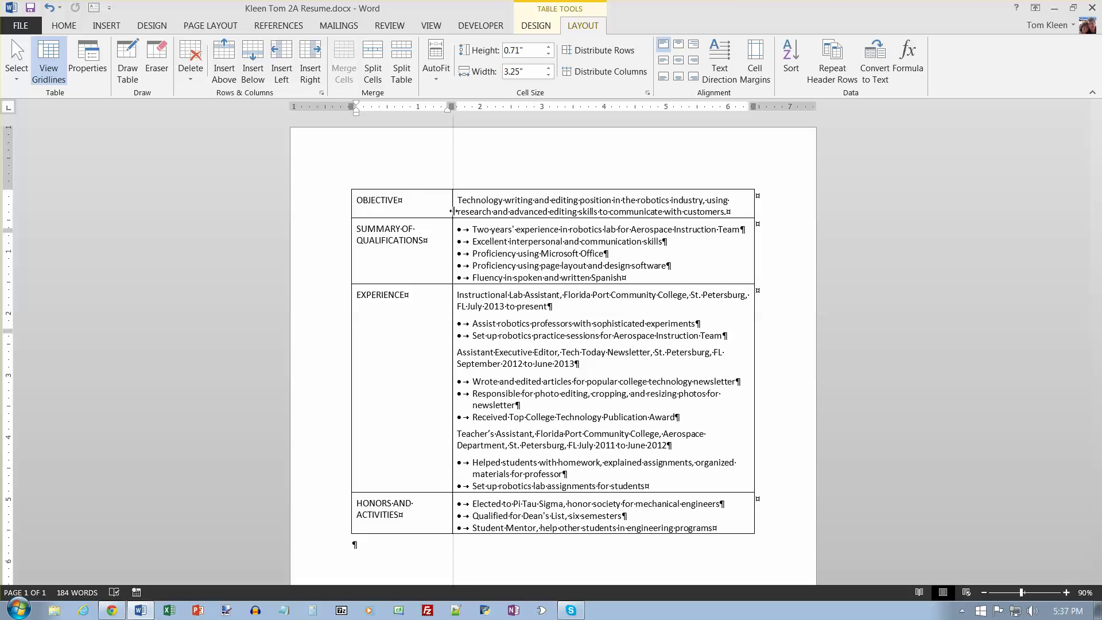
{"action": "left_click_drag", "start_coordinate": [451, 211], "coordinate": [452, 212]}
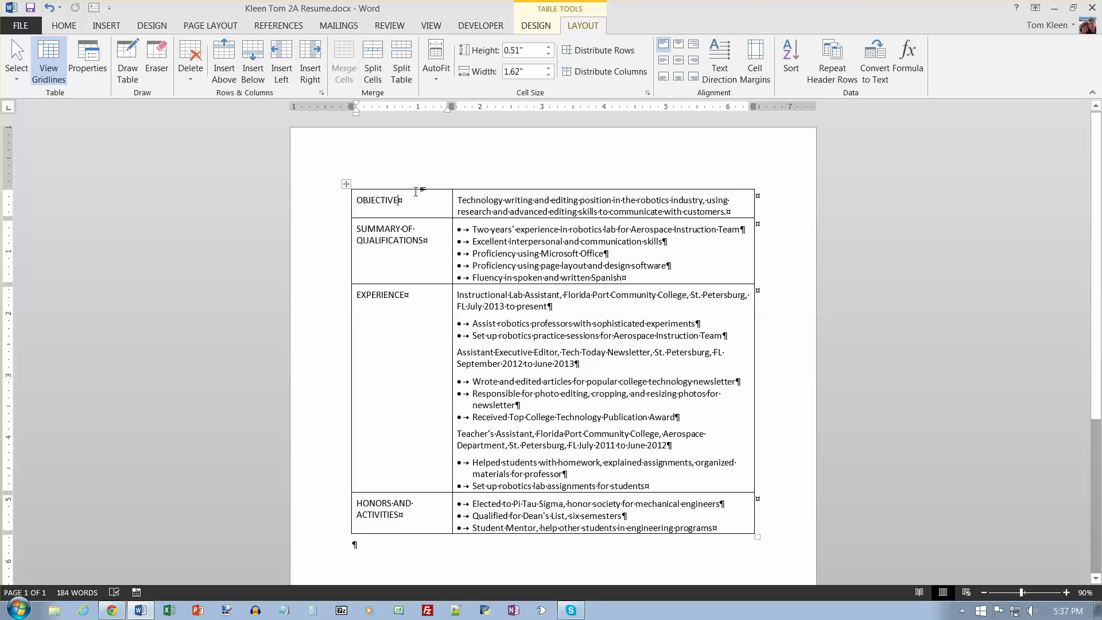
- Set the first column's width to 1.4 inches, AutoFit the table to the window, and save the document
{"action": "left_click", "coordinate": [548, 75]}
{"action": "left_click", "coordinate": [548, 75]}
{"action": "left_click", "coordinate": [548, 75]}
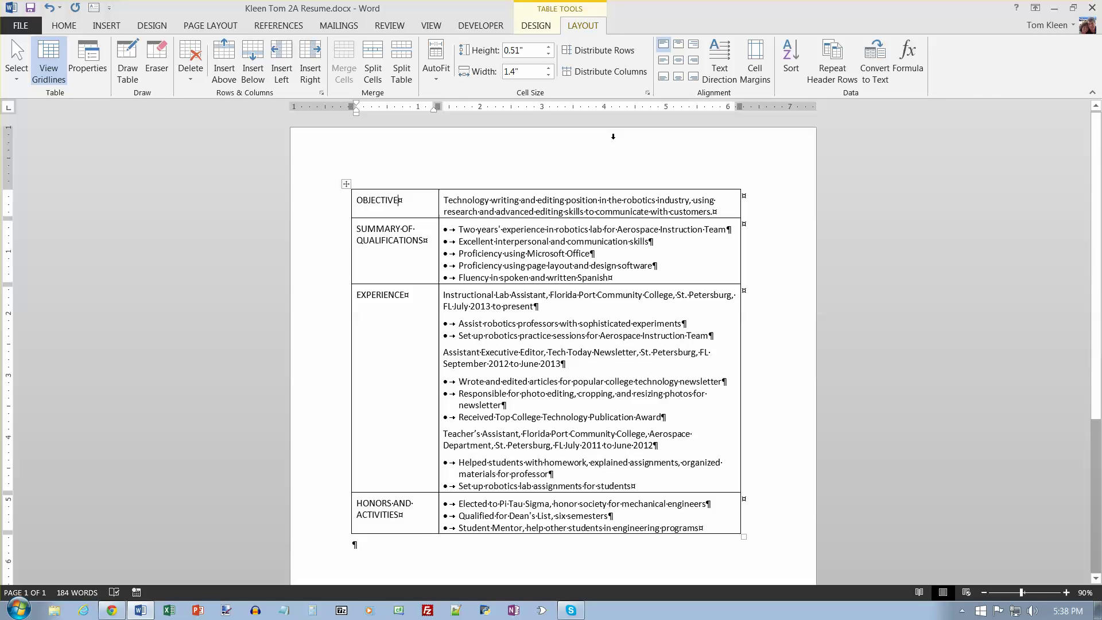
{"action": "left_click", "coordinate": [437, 80]}
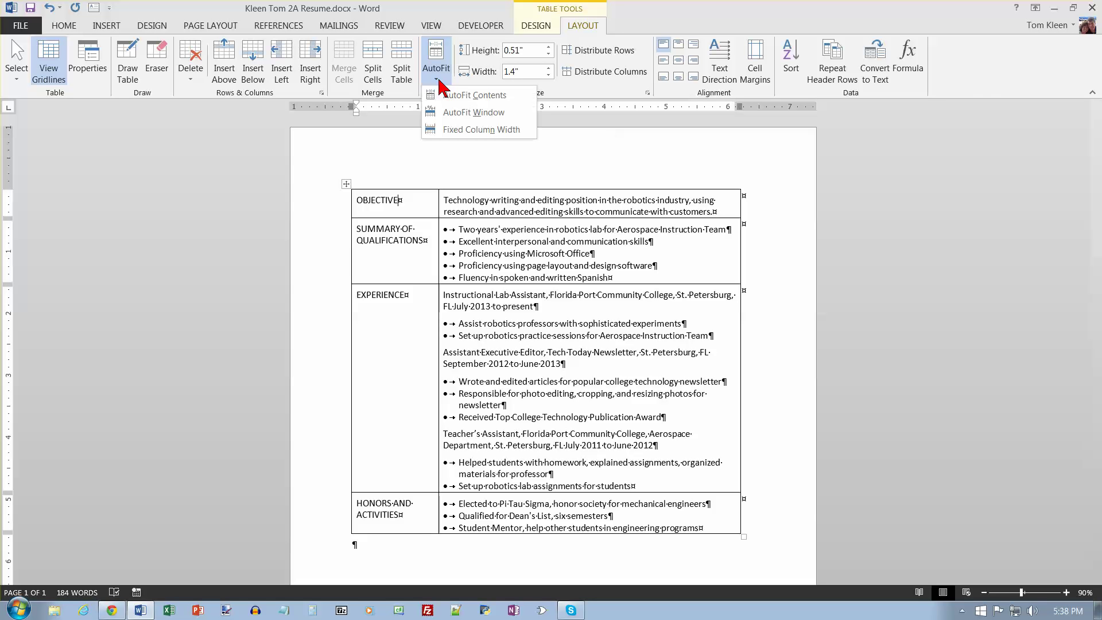
{"action": "left_click", "coordinate": [465, 112]}
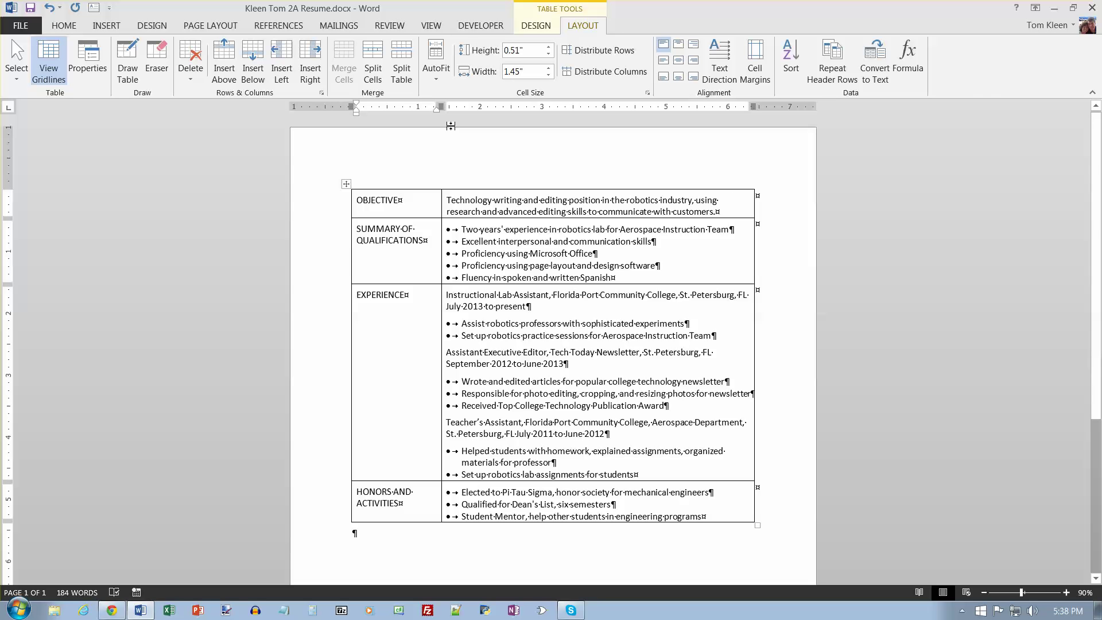
{"action": "left_click", "coordinate": [30, 9]}
- Insert a row between EXPERIENCE and HONORS AND ACTIVITIES and enter EDUCATION in its first cell
{"action": "scroll", "coordinate": [229, 175], "scroll_direction": "down", "scroll_amount": 1}
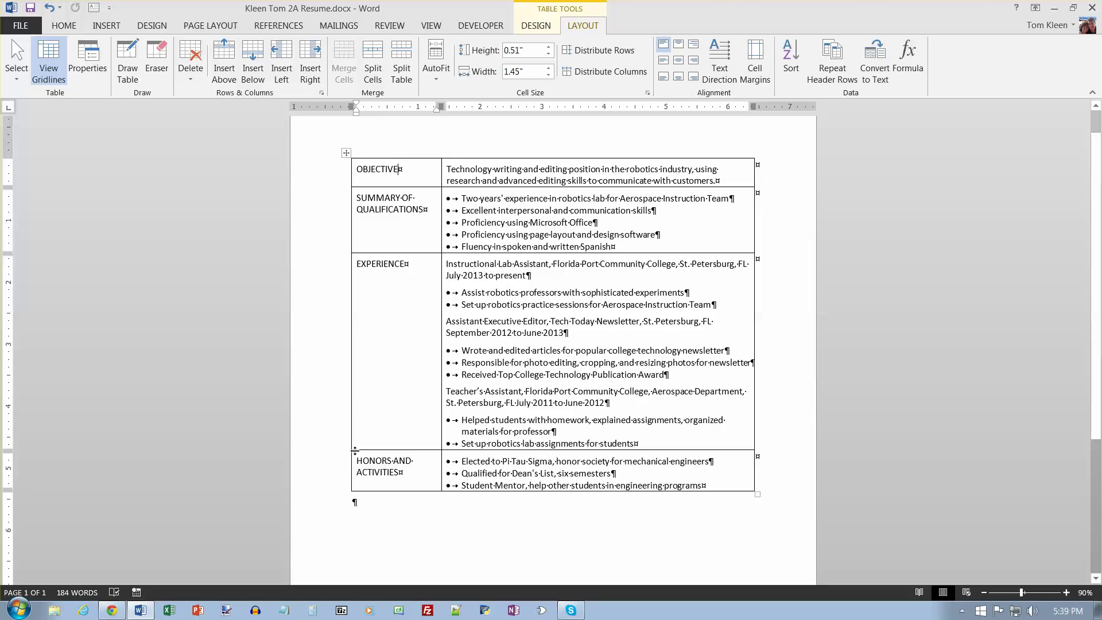
{"action": "mouse_move", "coordinate": [350, 456]}
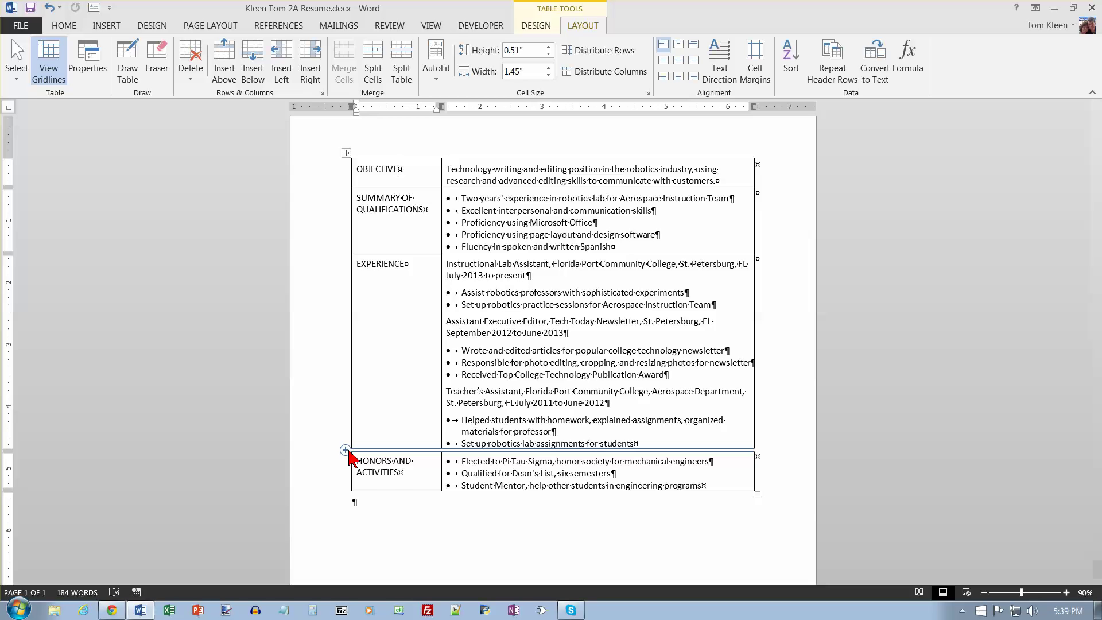
{"action": "left_click", "coordinate": [346, 450]}
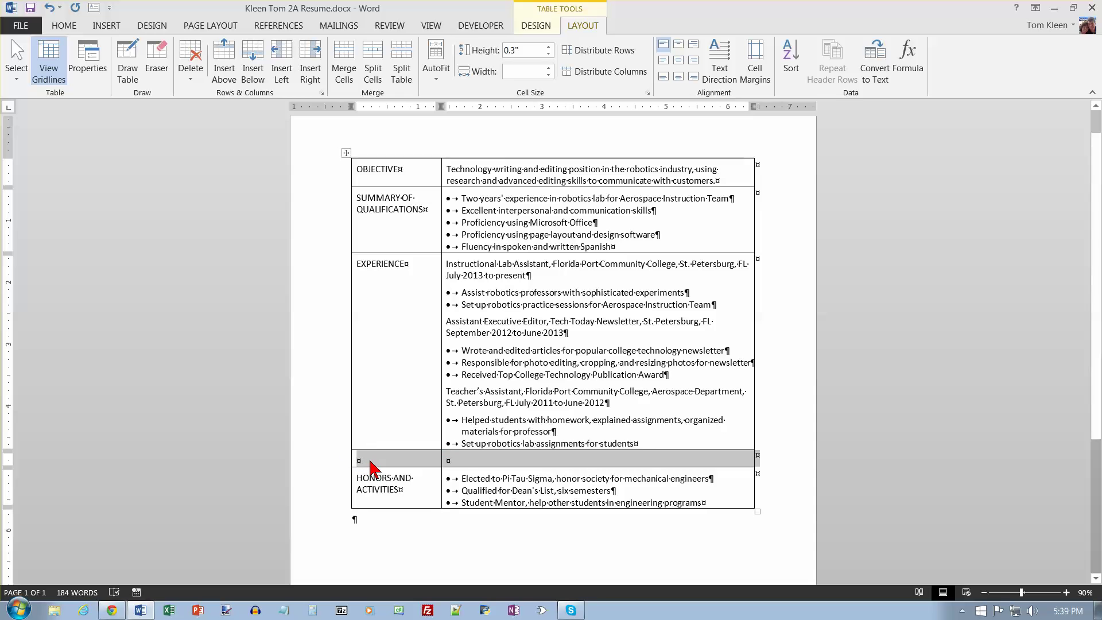
{"action": "left_click", "coordinate": [369, 459]}
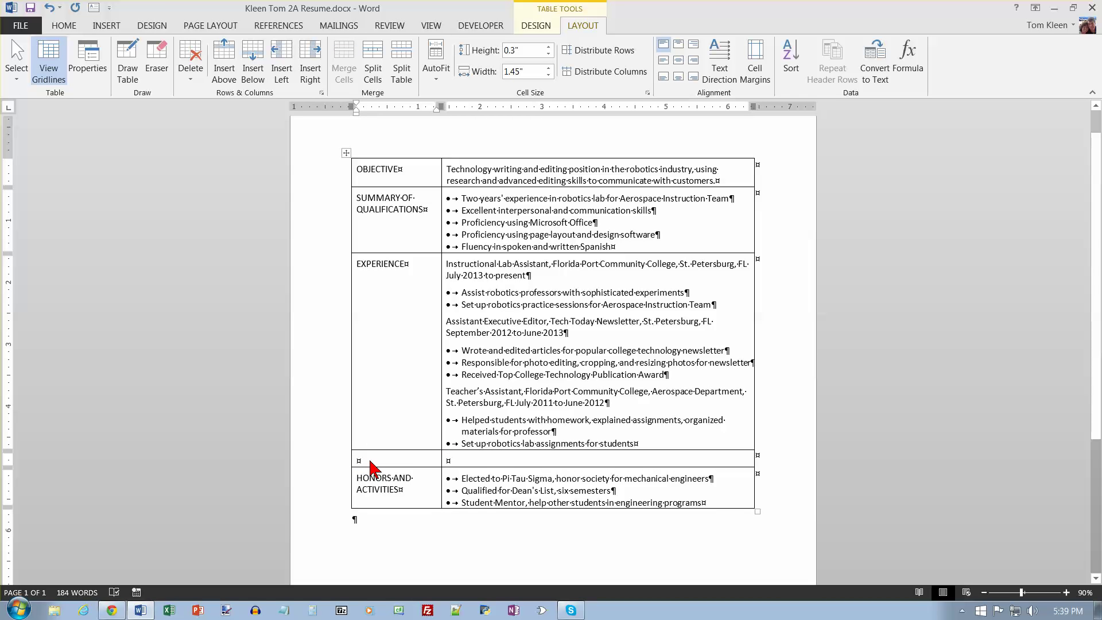
{"action": "type", "text": "EDUCATION"}
- Enter beside EDUCATION University of South Florida, Tampa (Bachelor of Science, Mechanical Engineering, June 2015) and Florida Port Community College, St. Petersburg (Associate of Arts, Journalism, June 2013)
{"action": "key", "text": "Tab"}
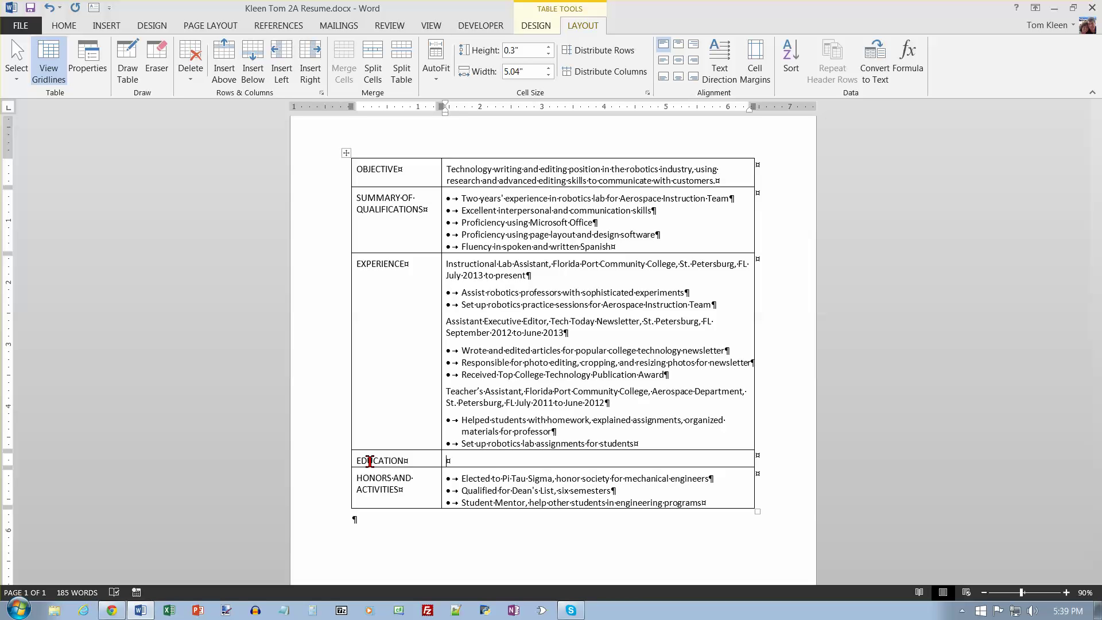
{"action": "type", "text": "University of South Florida, Tampa, FL Bachelor of Science, Mechanical Engineering, June 2015 Florida Port Community College, St. Petersburg, FL Associate of Arts, Journalism, June 2013"}
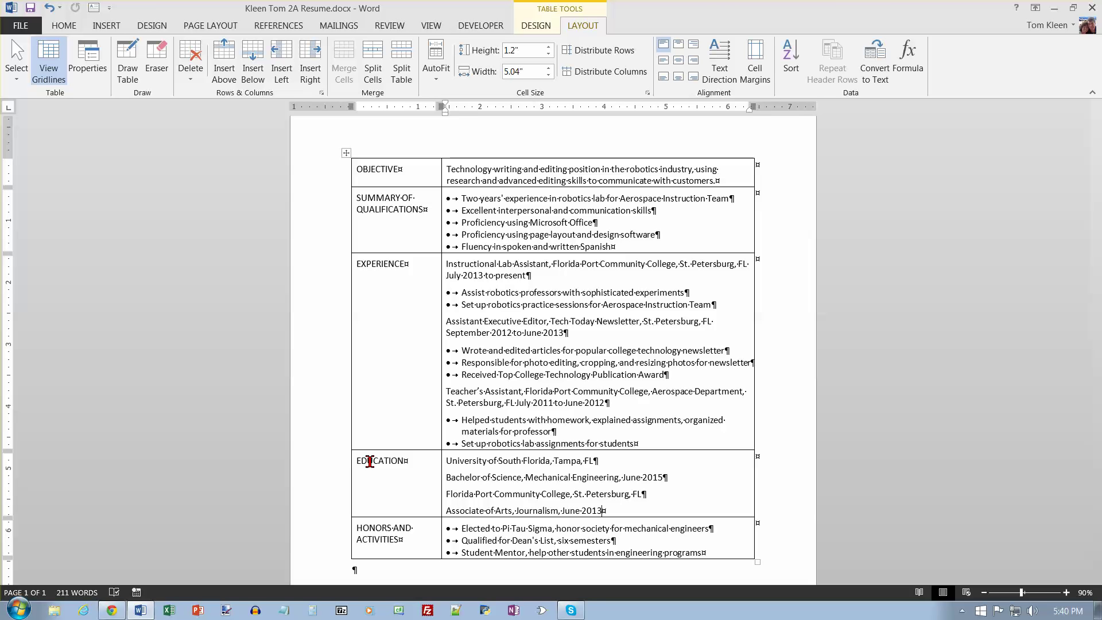
- Insert an empty row above the OBJECTIVE row at the start of the table
{"action": "key", "text": "ctrl+Home"}
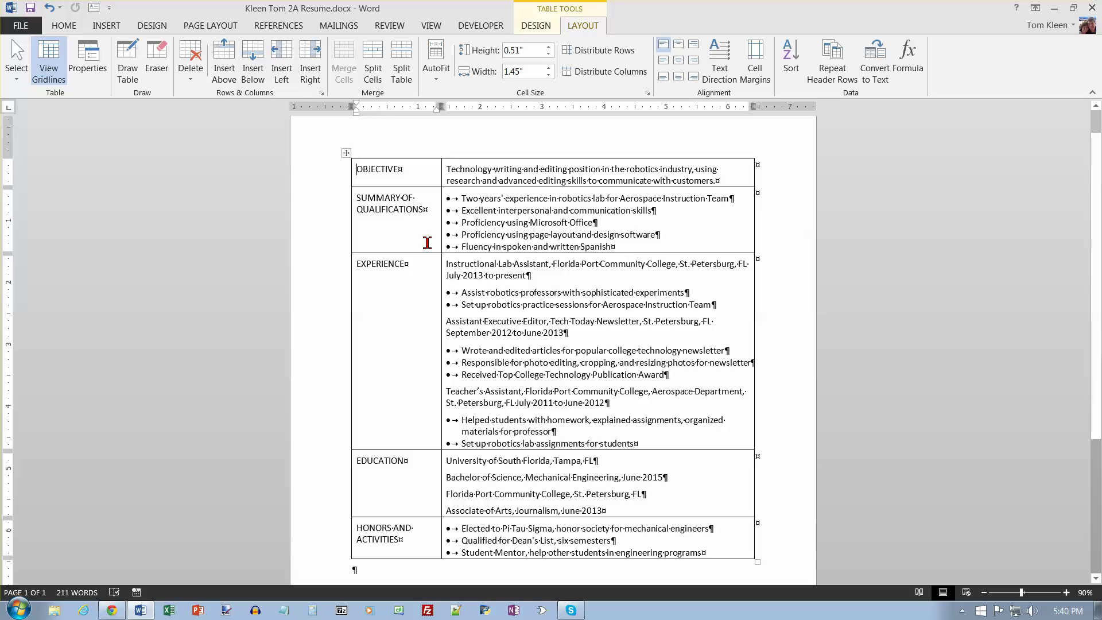
{"action": "left_click", "coordinate": [226, 59]}
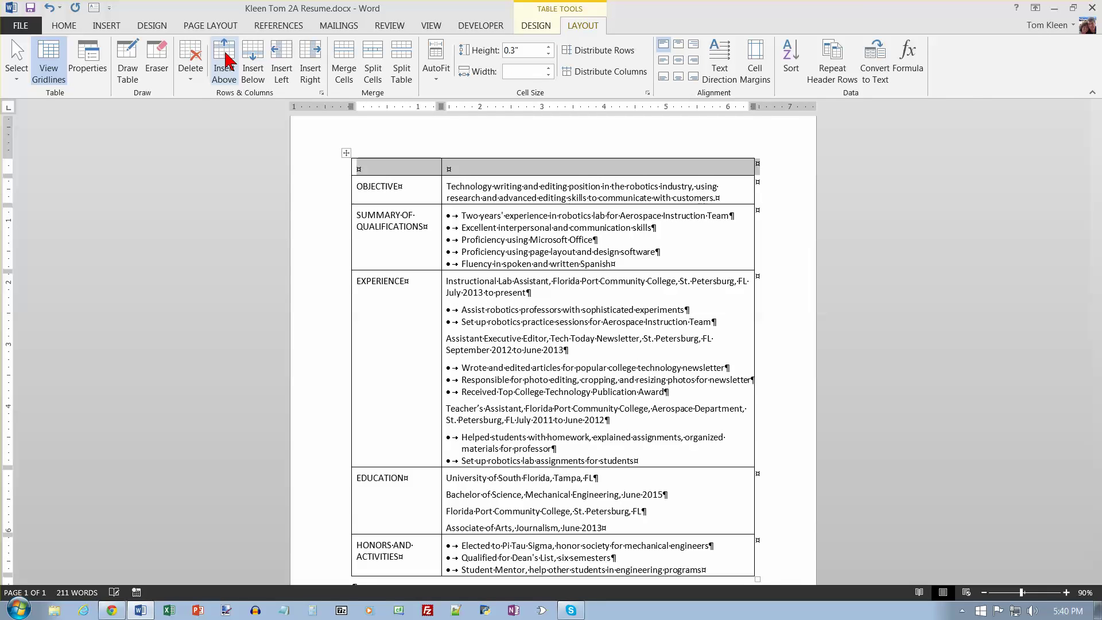